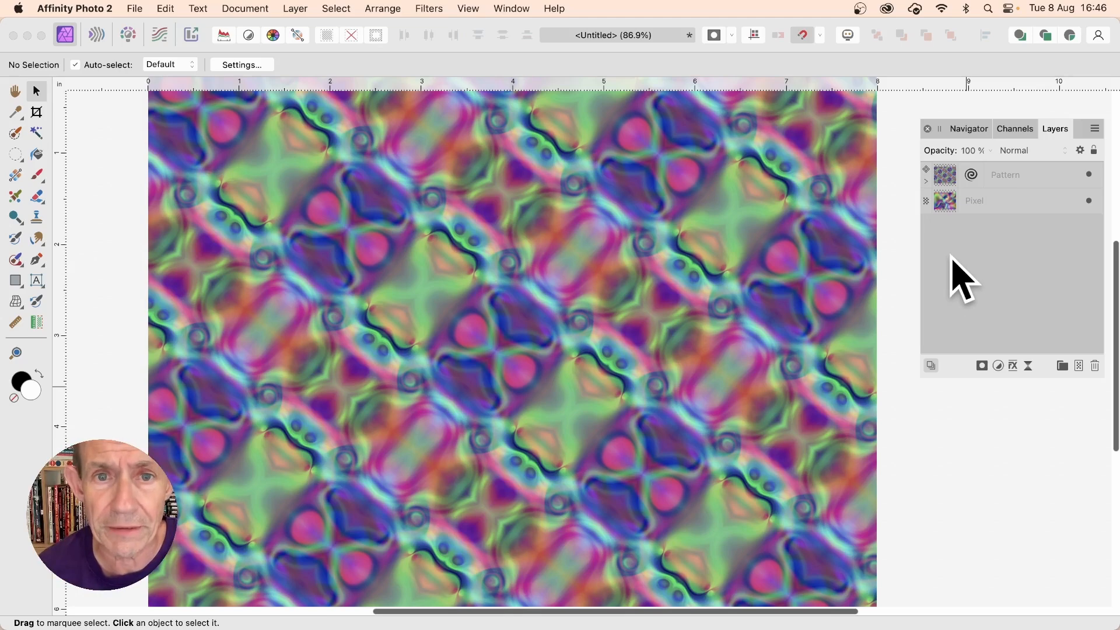
Delete all existing layers from the document and add a new empty pixel layer
key(super+a)
key(Delete)
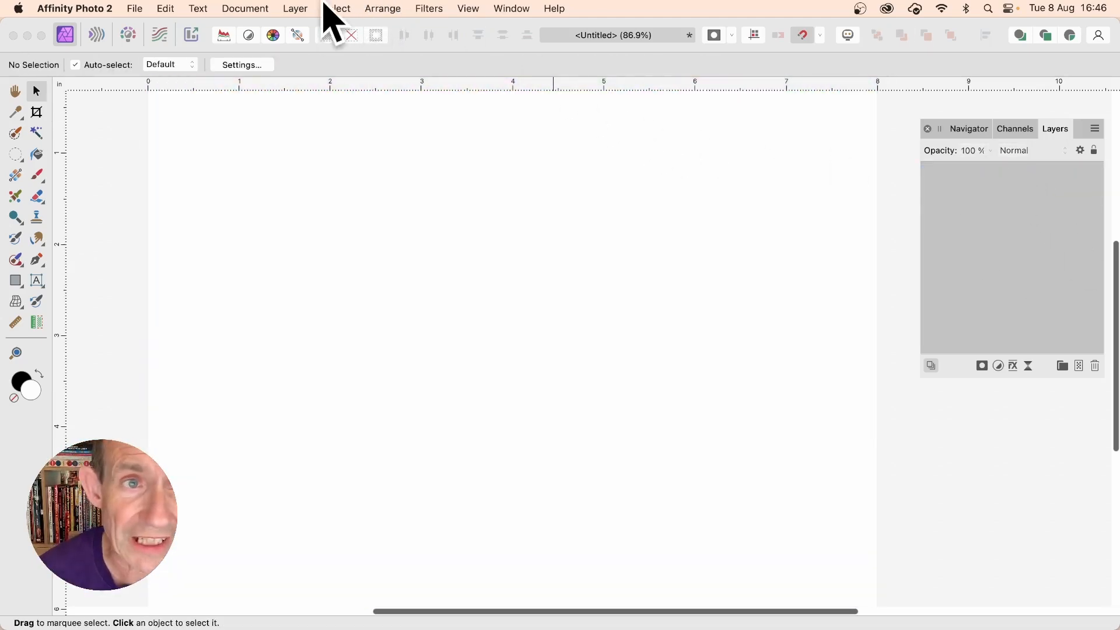
click(298, 7)
click(306, 71)
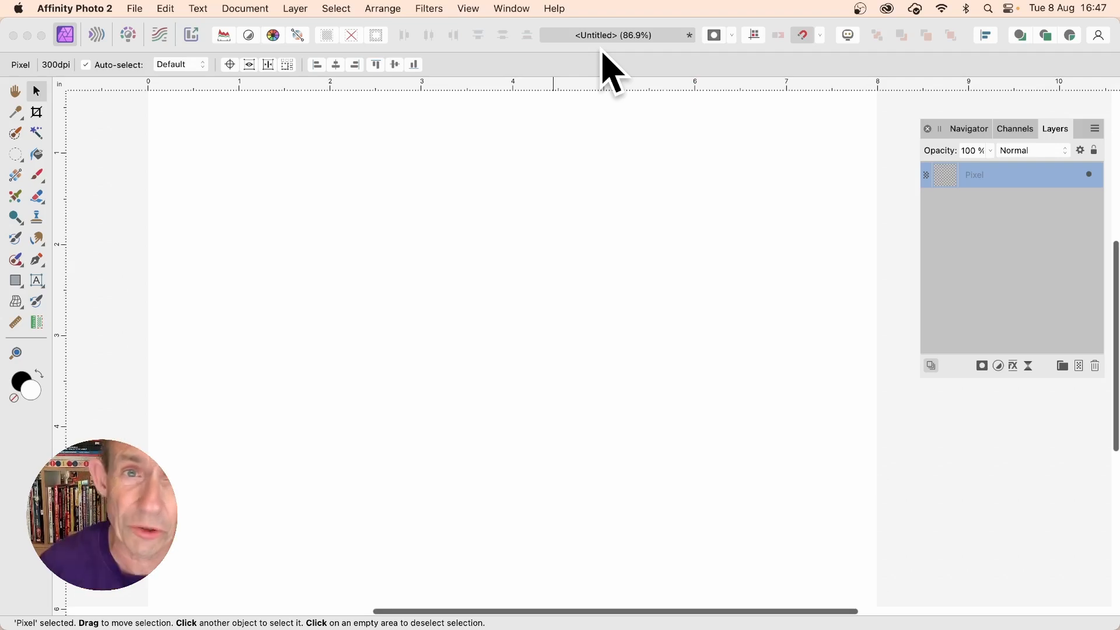
Fill the pixel layer with Perlin Noise, setting the zoom to about 441.8 px
click(439, 7)
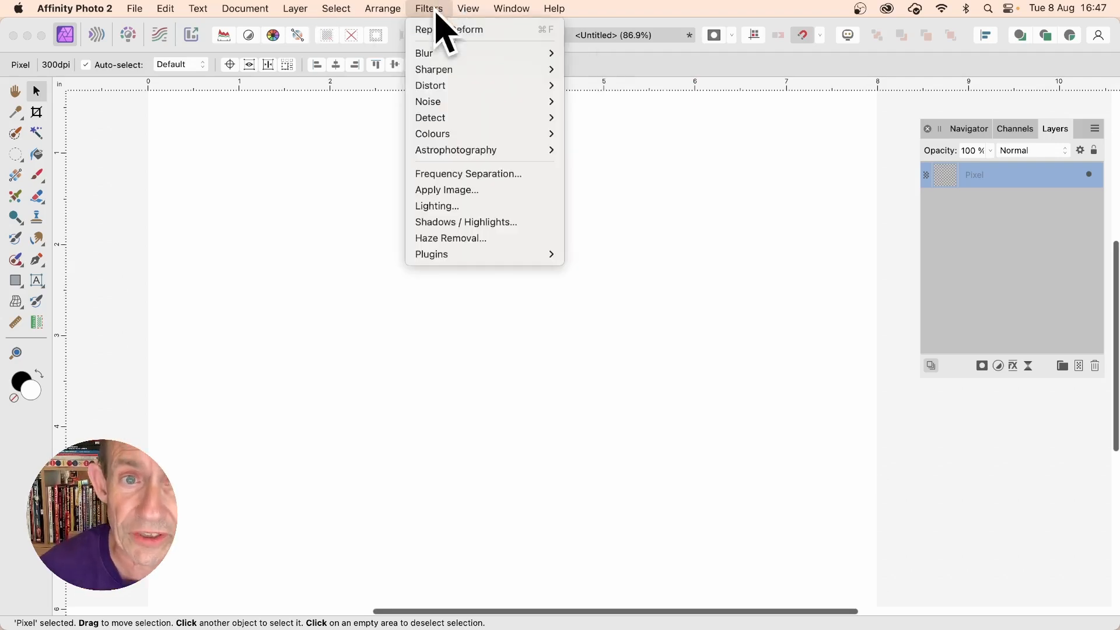
mouse_move(435, 104)
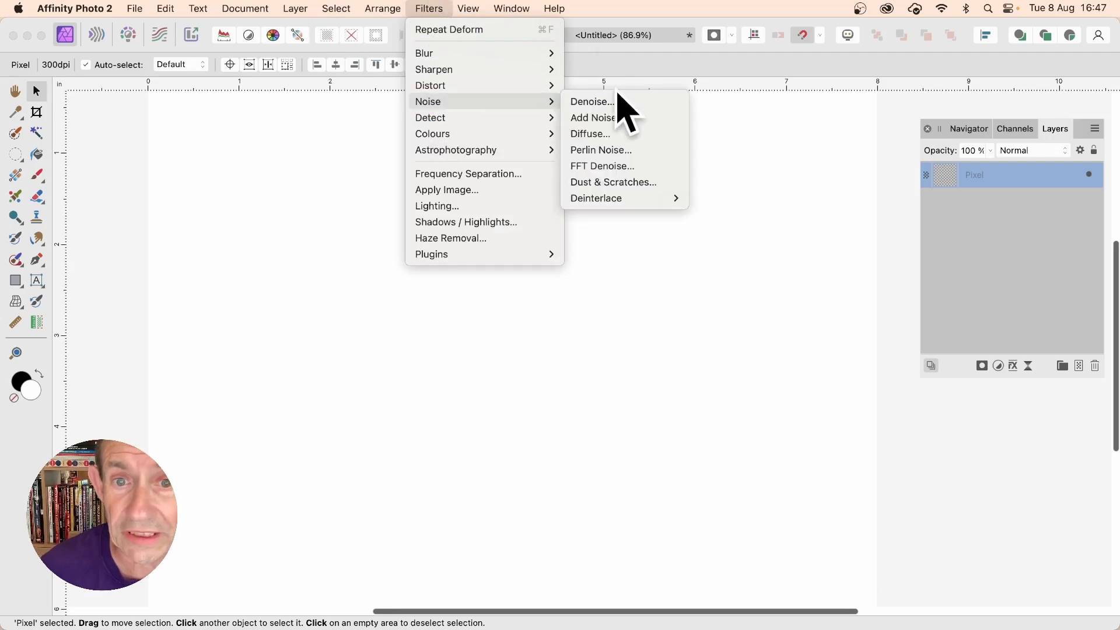
click(622, 152)
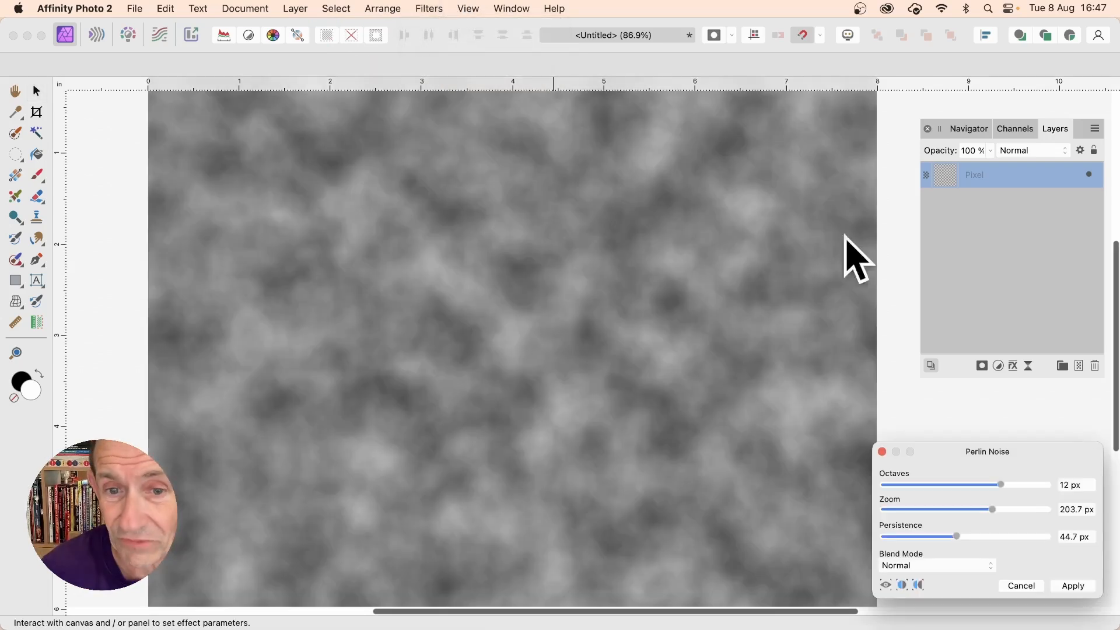
drag(1022, 458, 643, 146)
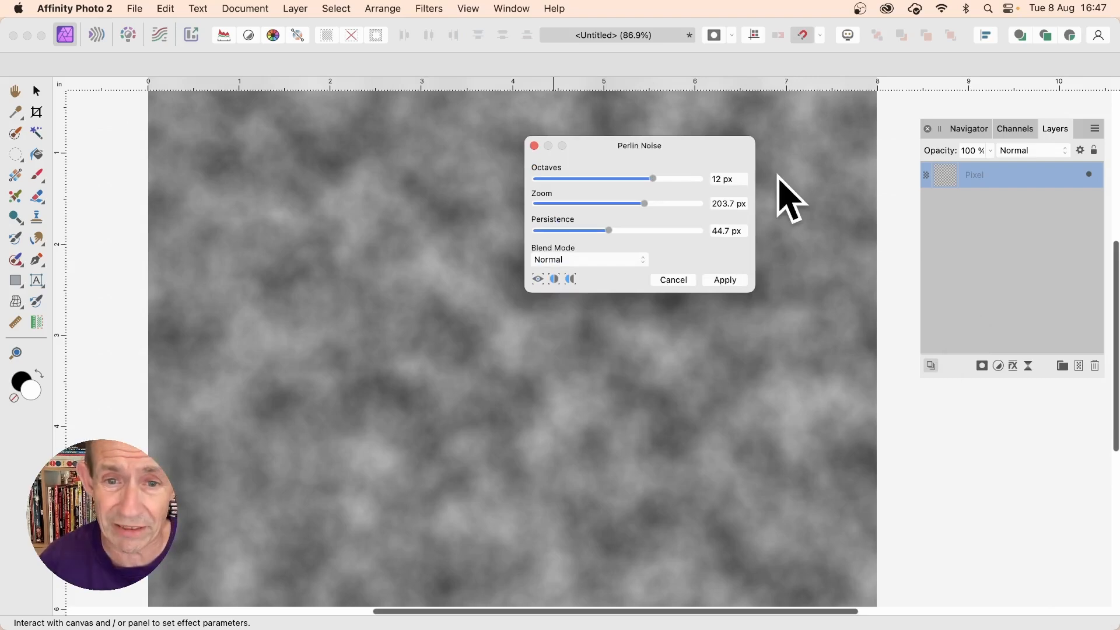
drag(645, 203, 682, 201)
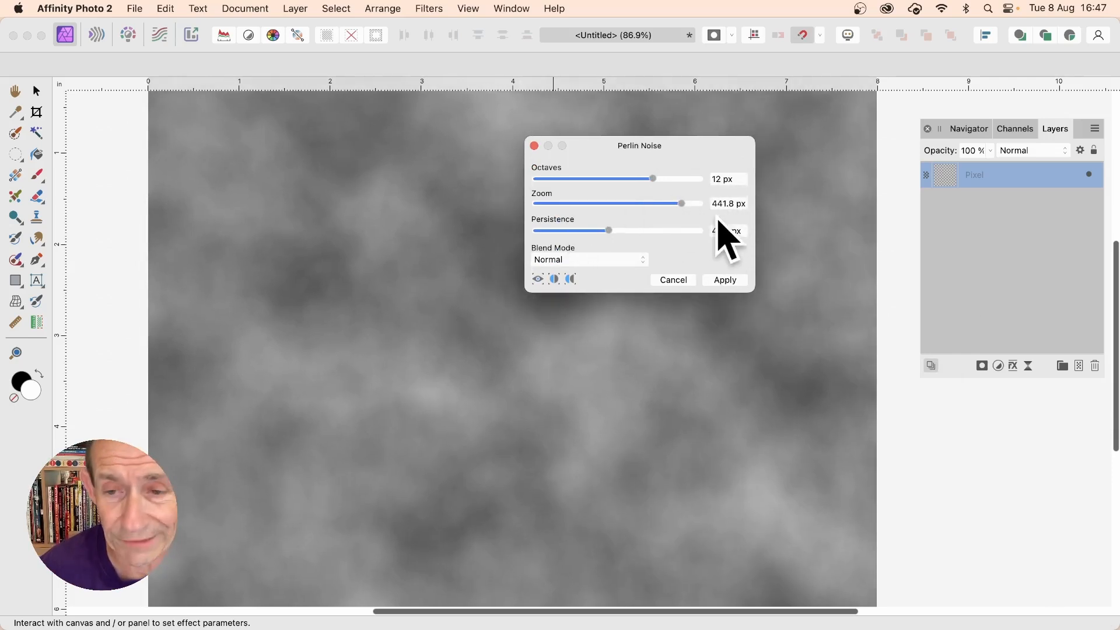
click(727, 281)
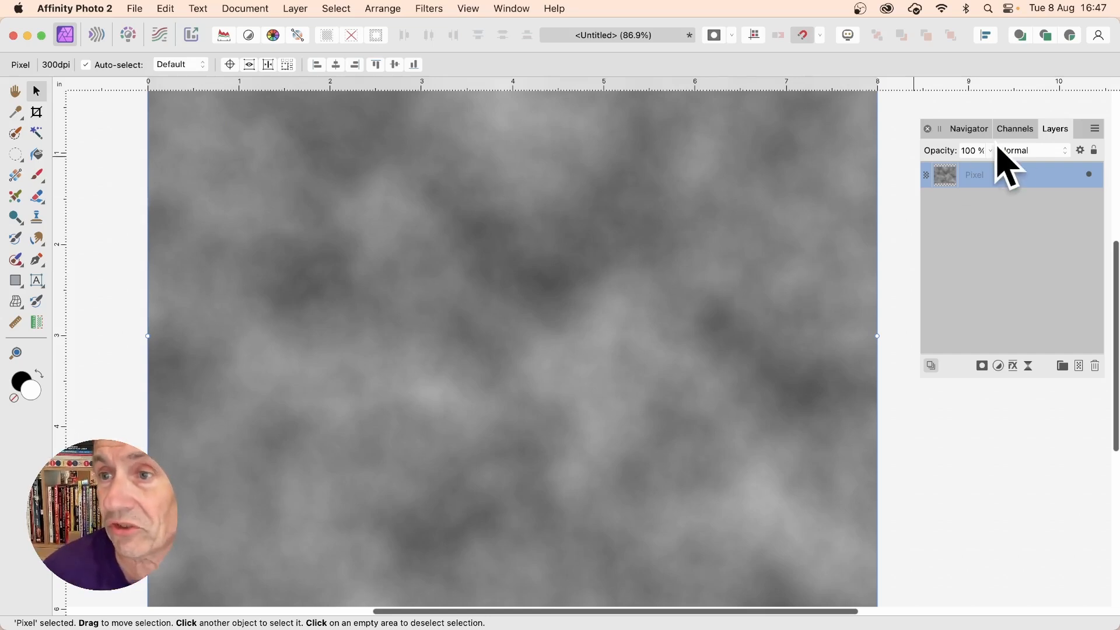
Isolate the composite red channel and apply a Motion Blur running diagonally from upper left to lower right of the image
click(1014, 129)
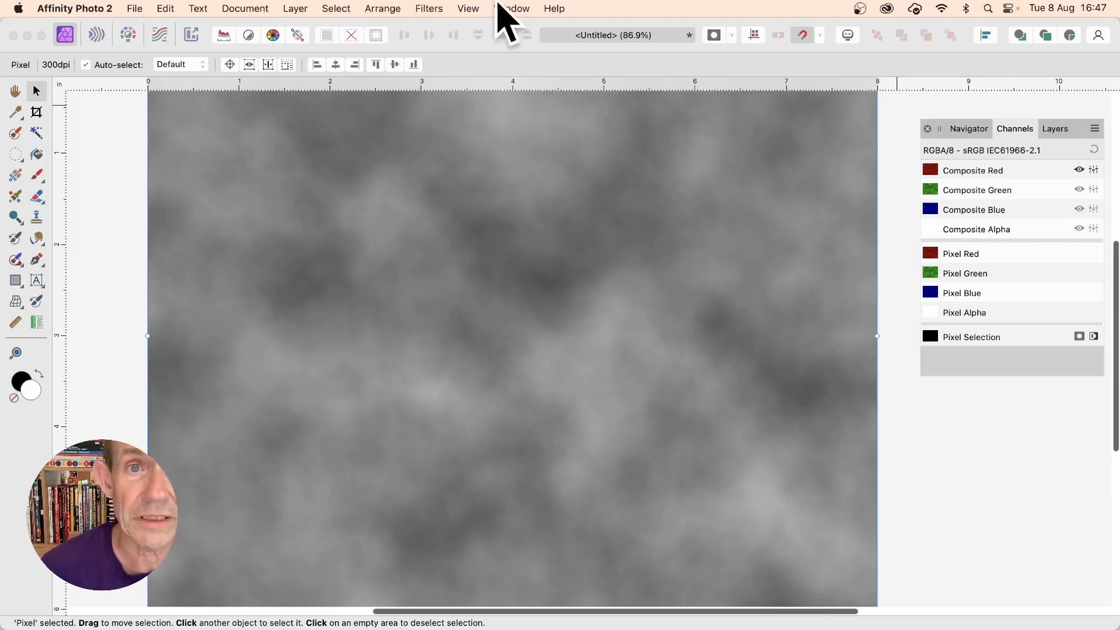
click(425, 9)
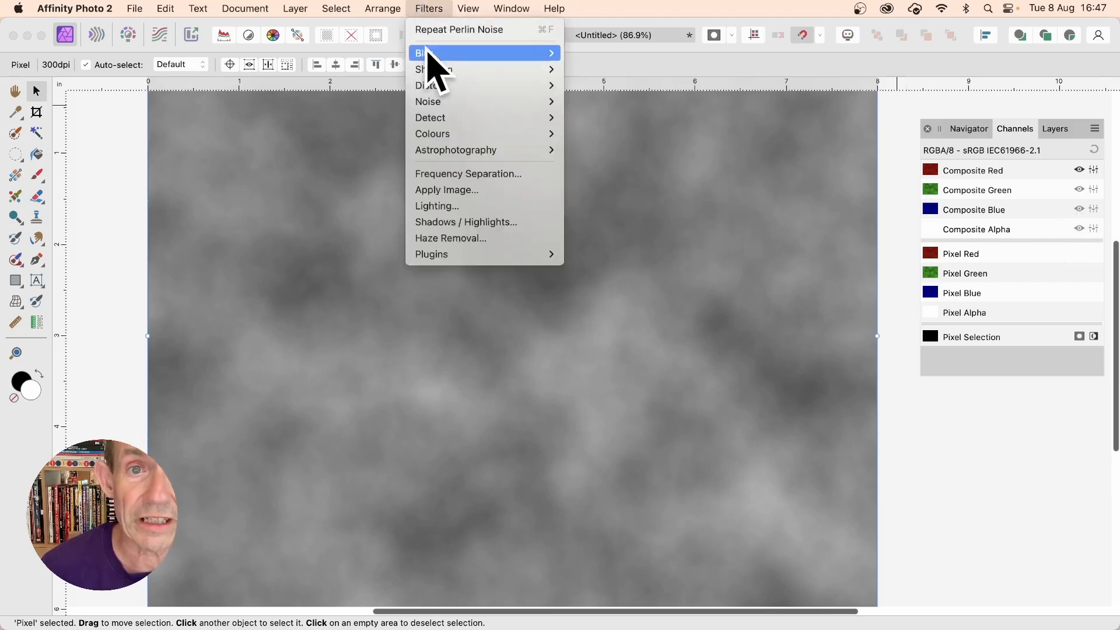
mouse_move(430, 53)
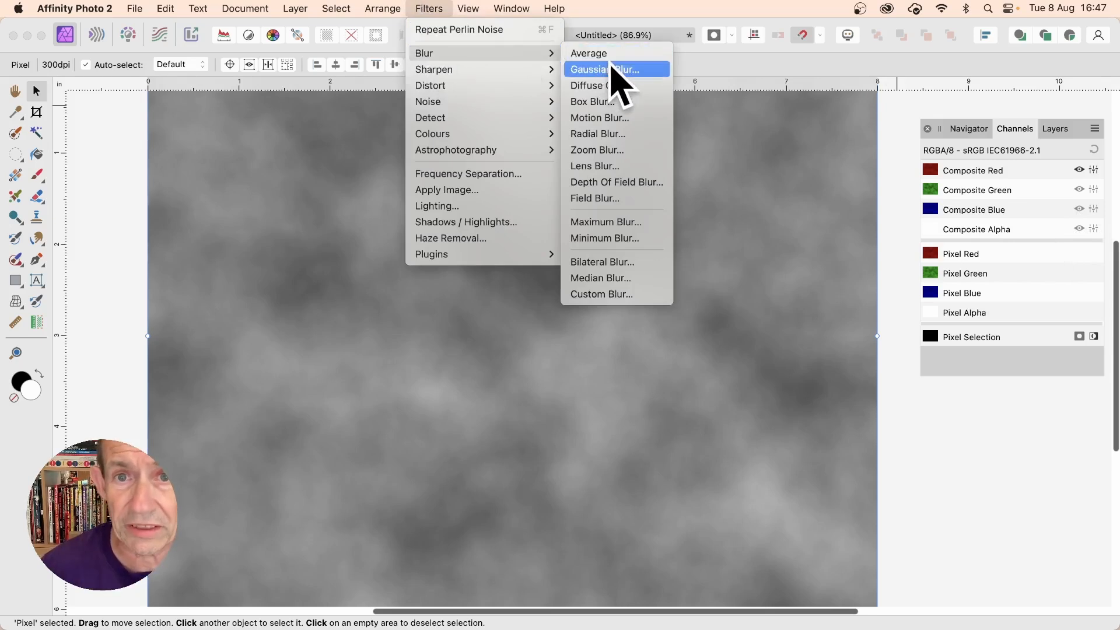
click(620, 120)
drag(617, 142, 707, 438)
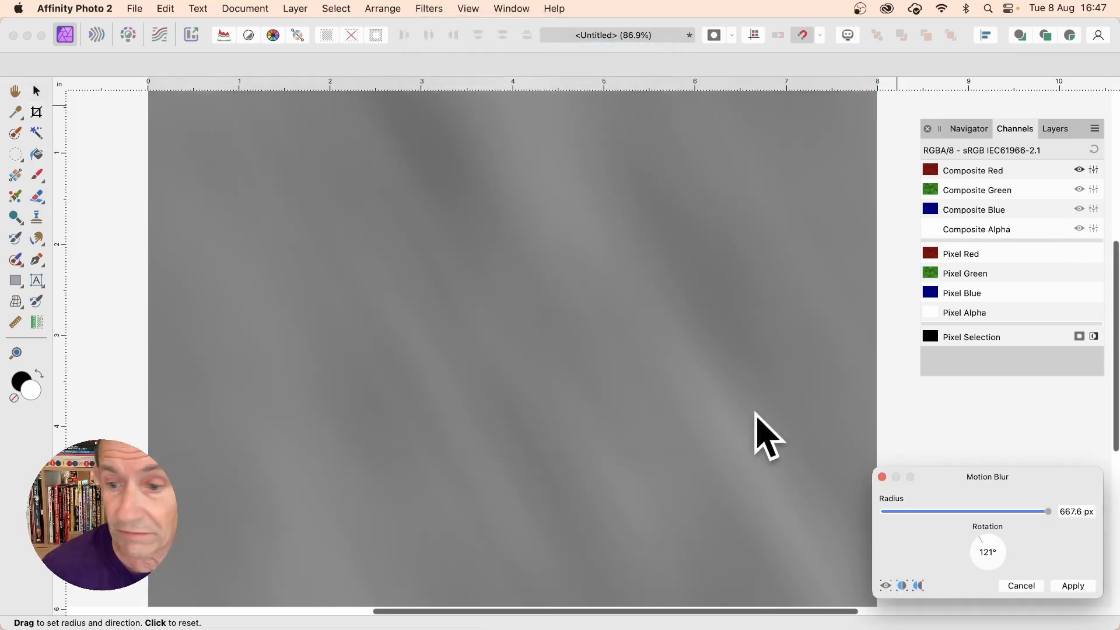
drag(1021, 502, 607, 256)
drag(332, 275, 406, 373)
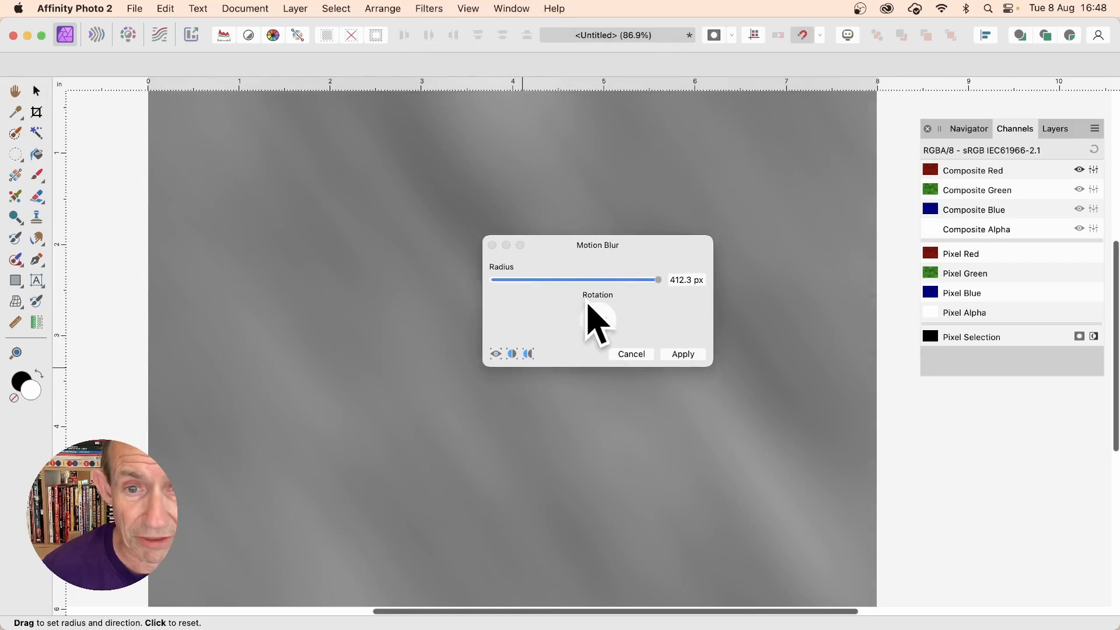
drag(655, 283, 643, 287)
click(699, 354)
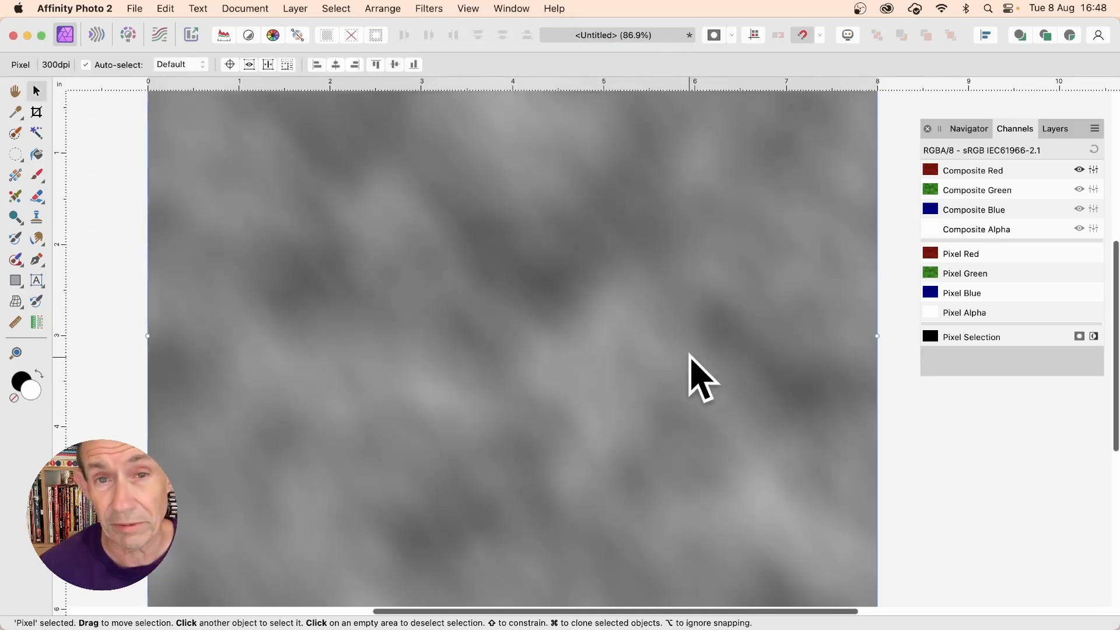
Isolate the composite green channel and apply a Motion Blur with a radius of about 83.8 px and a rotation of 44°
click(1008, 190)
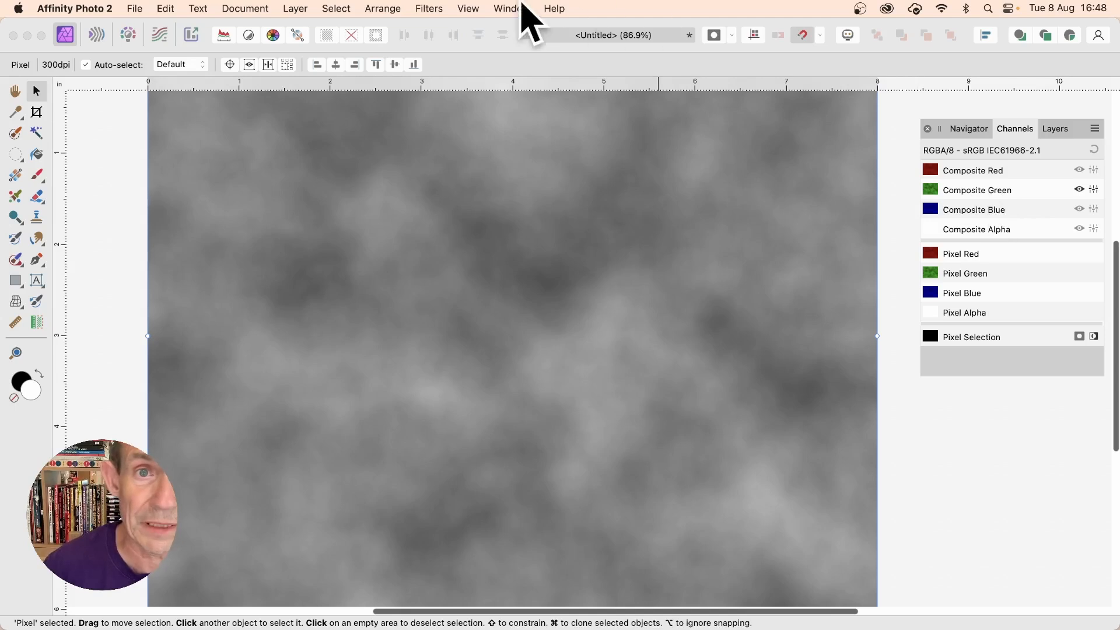
click(428, 7)
mouse_move(466, 55)
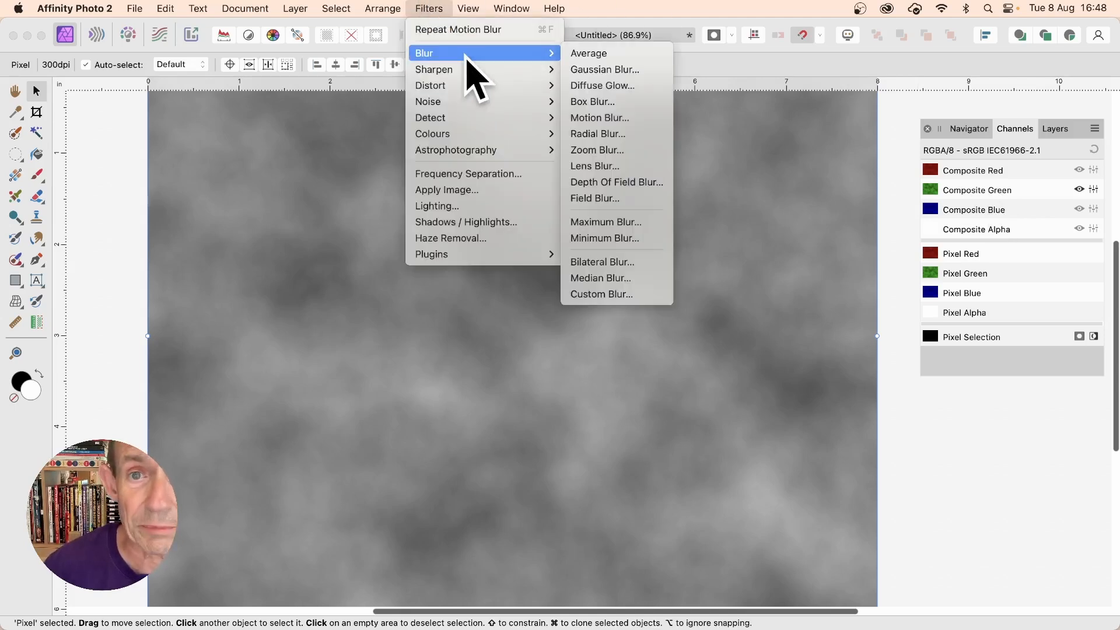
click(645, 119)
drag(600, 338, 288, 555)
drag(1050, 511, 1042, 512)
click(1084, 588)
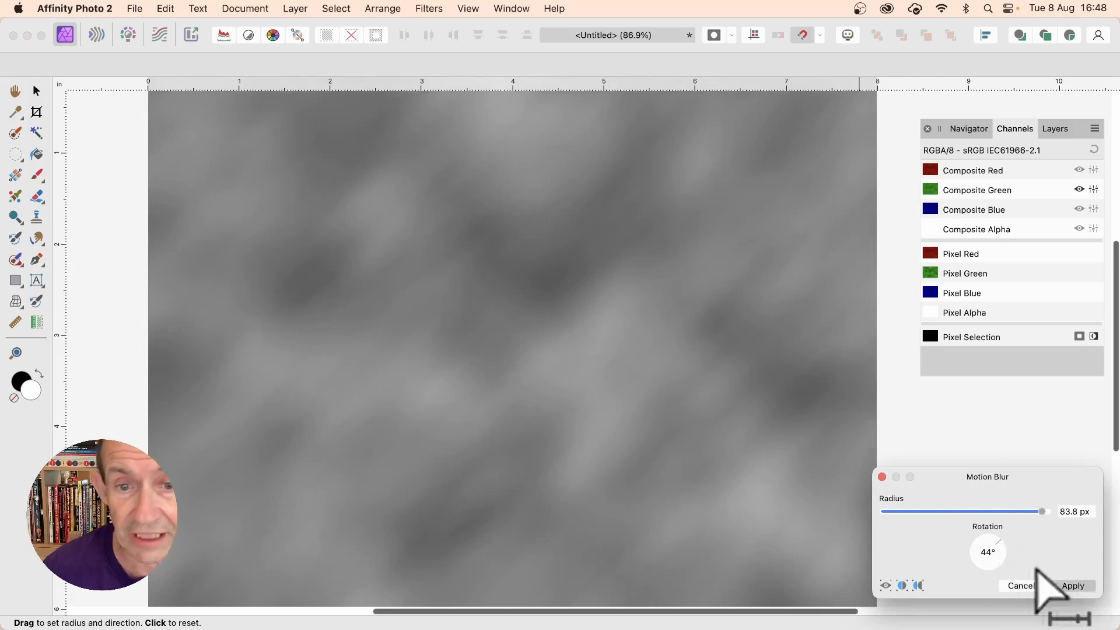
Isolate the composite blue channel and apply a diagonal Motion Blur to it
click(1029, 209)
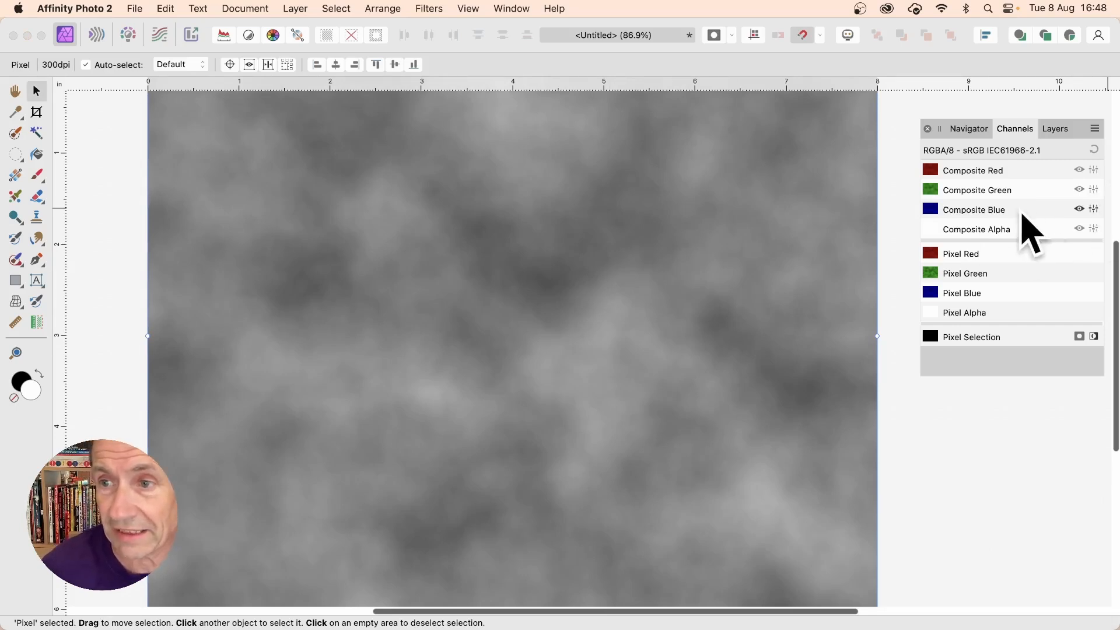
click(431, 9)
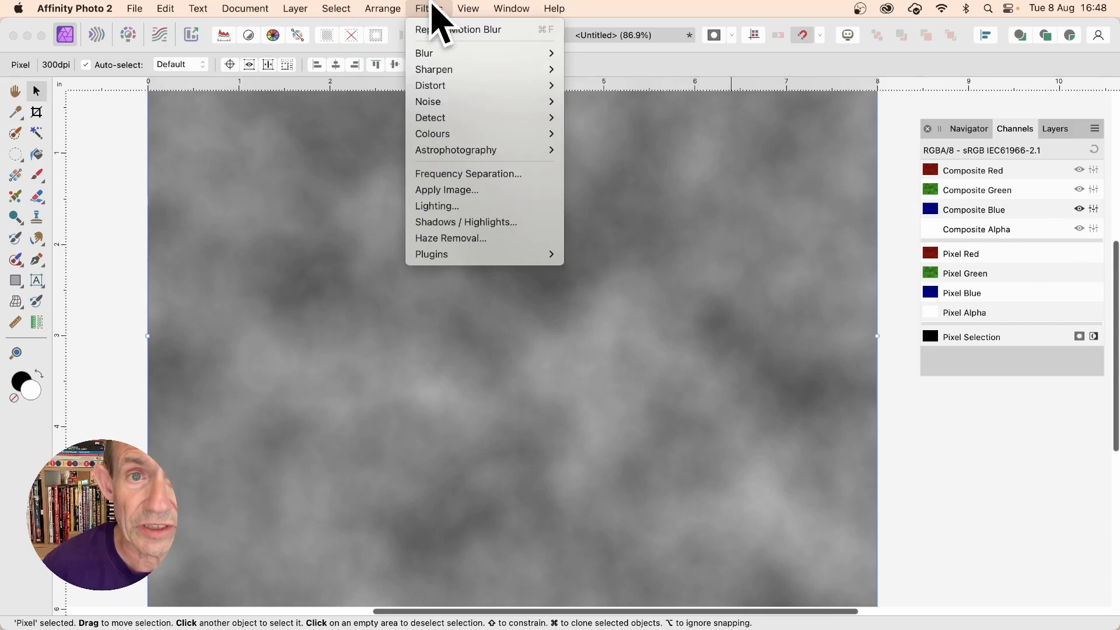
mouse_move(441, 57)
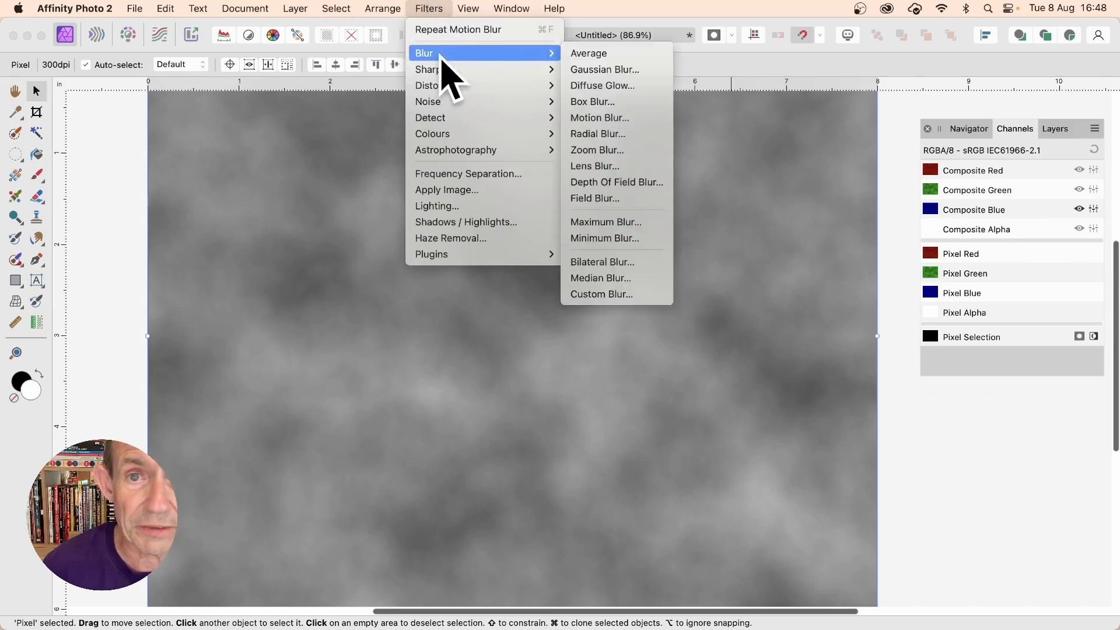
click(622, 117)
drag(1008, 483, 599, 196)
mouse_move(574, 244)
mouse_down()
mouse_move(583, 257)
mouse_move(554, 244)
mouse_up()
drag(628, 230, 604, 229)
click(669, 304)
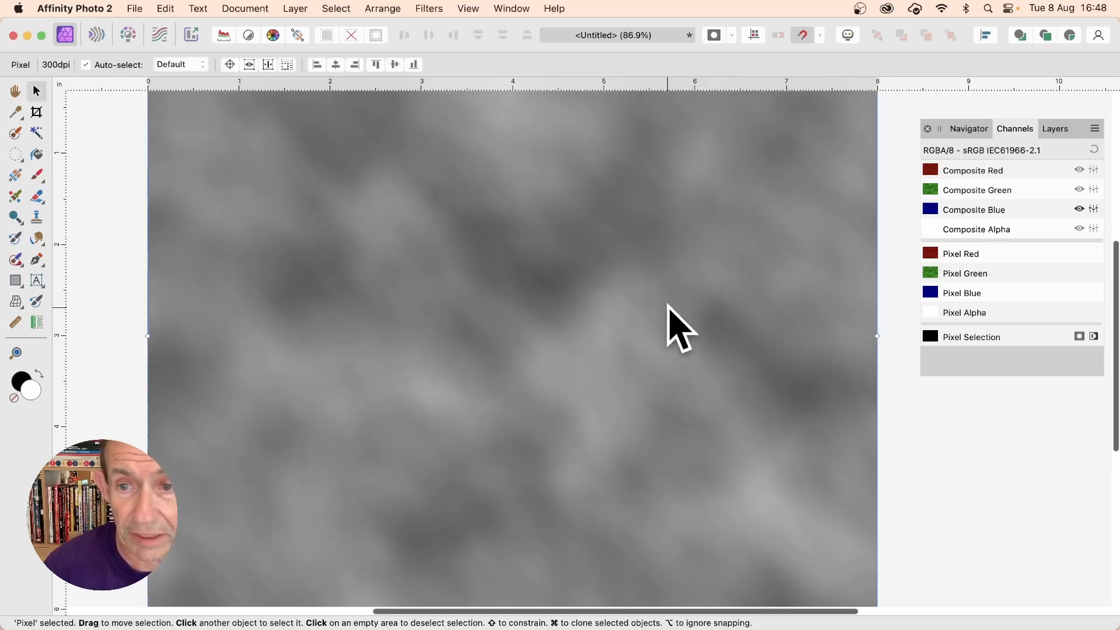
Reset the channels so all are active and apply Auto Levels to the layer
click(1093, 149)
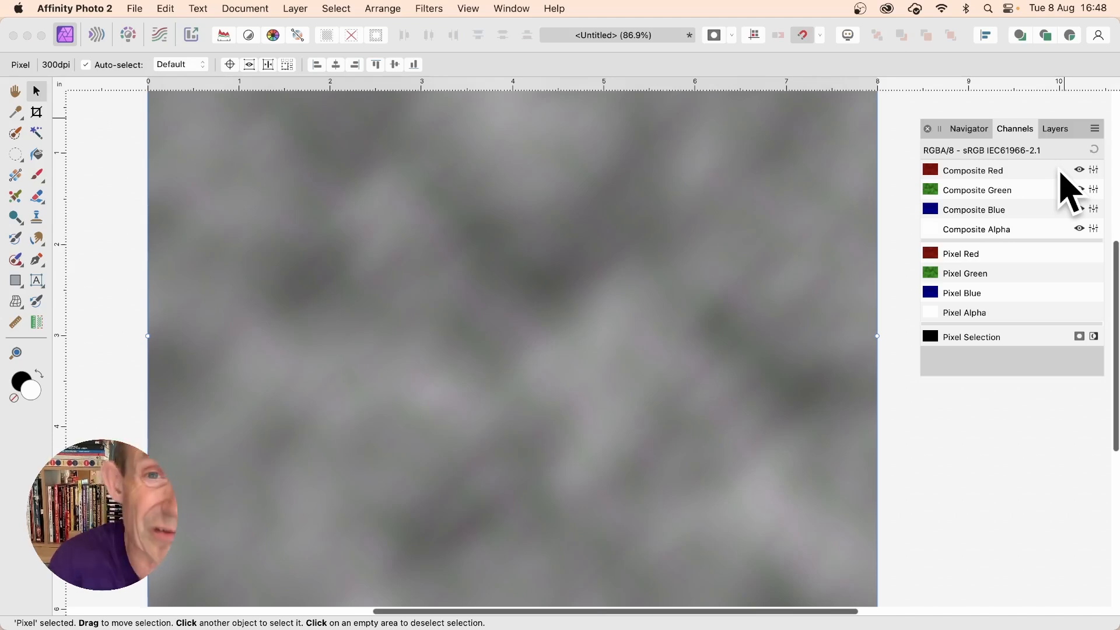
click(429, 8)
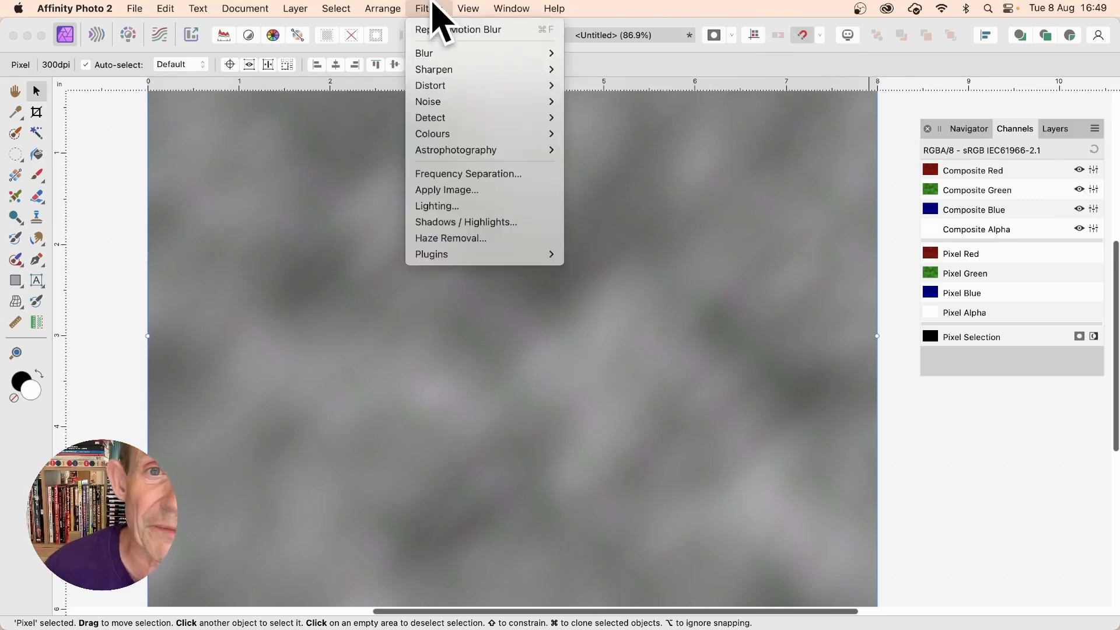
mouse_move(444, 134)
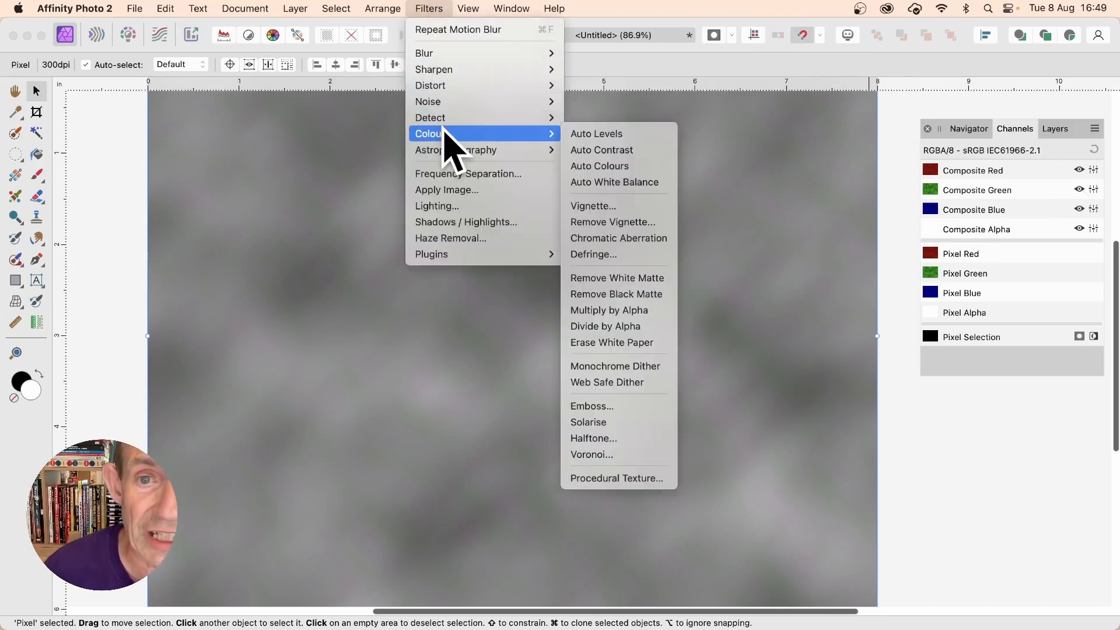
click(595, 149)
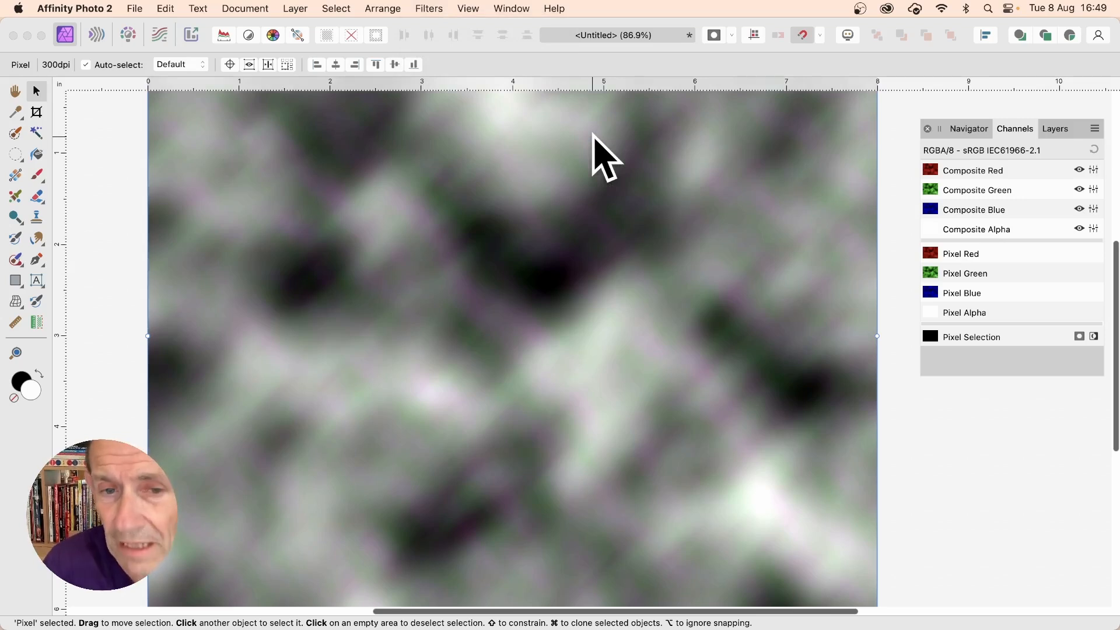
Isolate the composite red channel and start a Deform filter on it with linear constraints set to Similarity
click(424, 5)
mouse_move(511, 87)
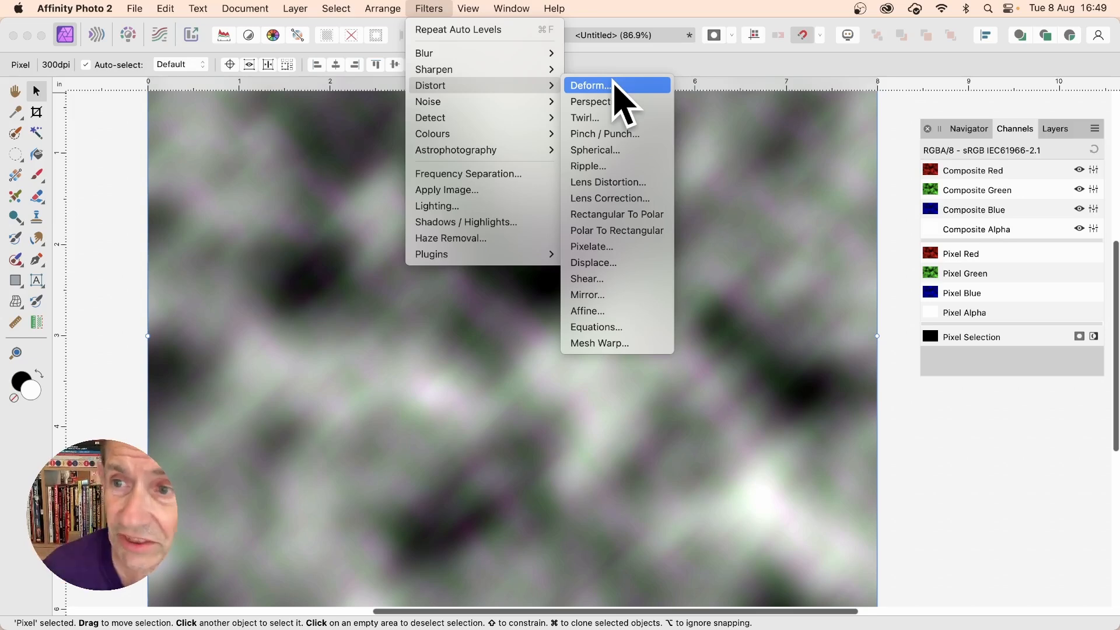
click(1030, 175)
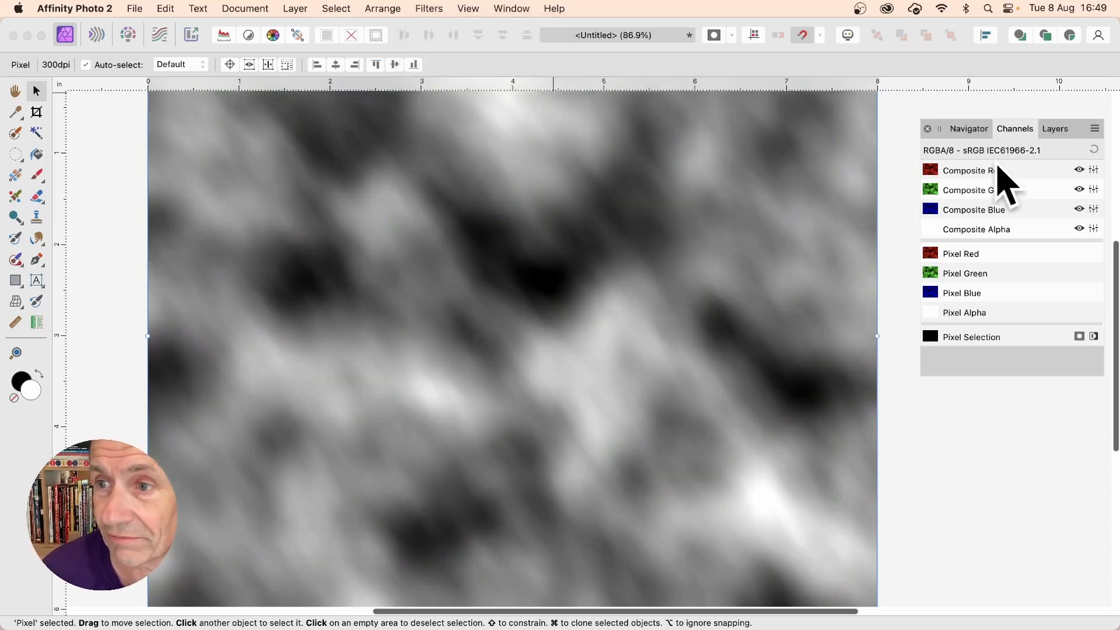
click(415, 8)
mouse_move(444, 86)
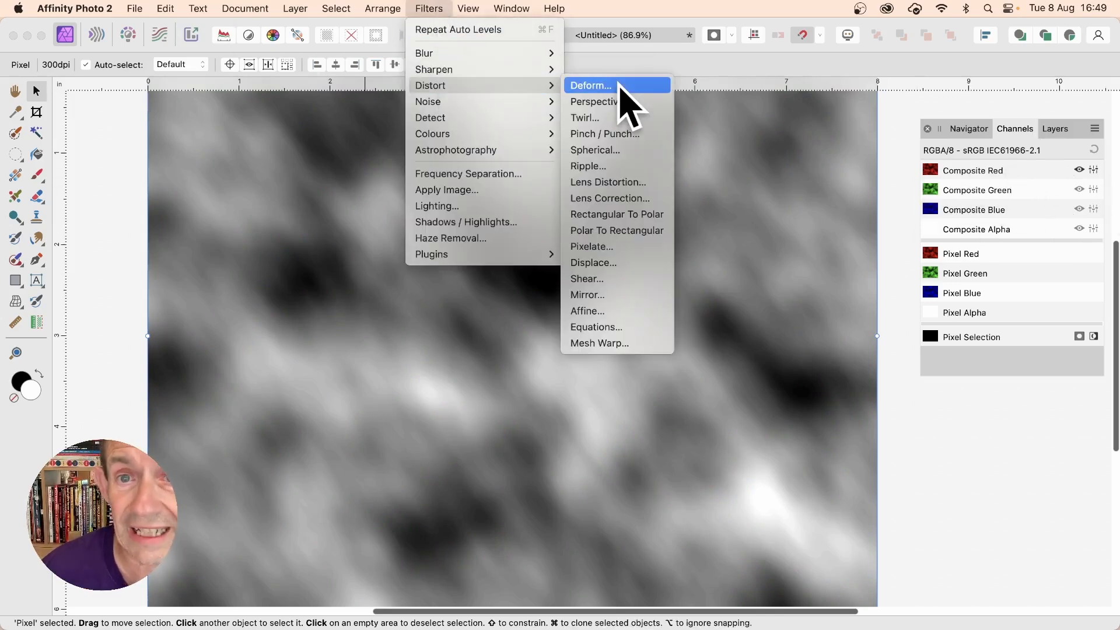
click(620, 86)
drag(972, 512, 727, 222)
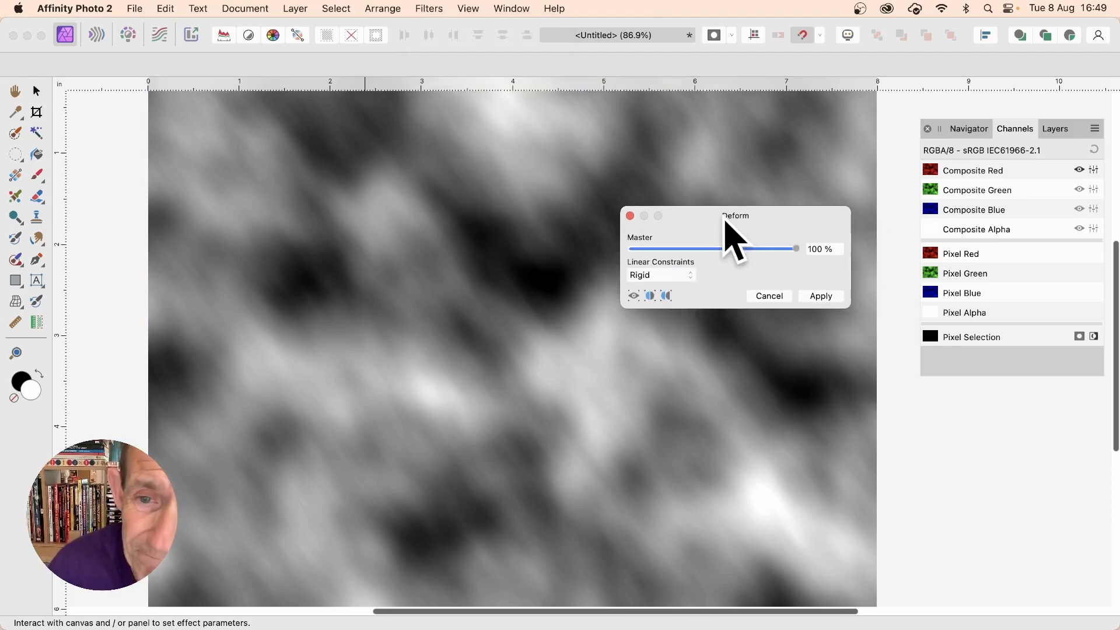
click(662, 276)
click(662, 292)
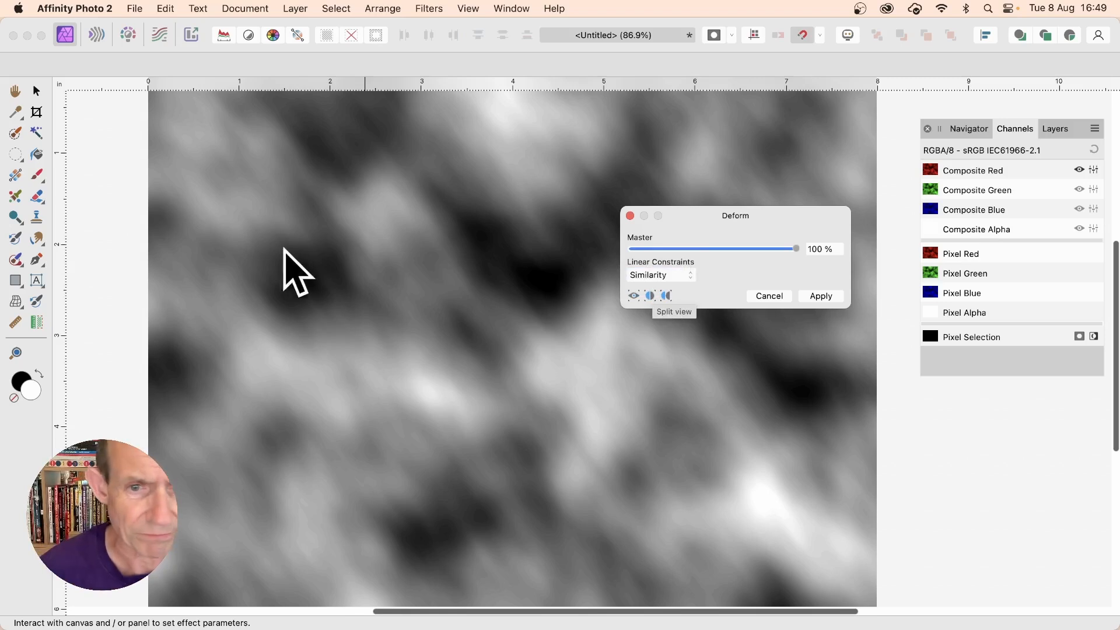
Place four Deform handles in a rough square around the centre of the image
click(468, 276)
click(420, 394)
click(536, 401)
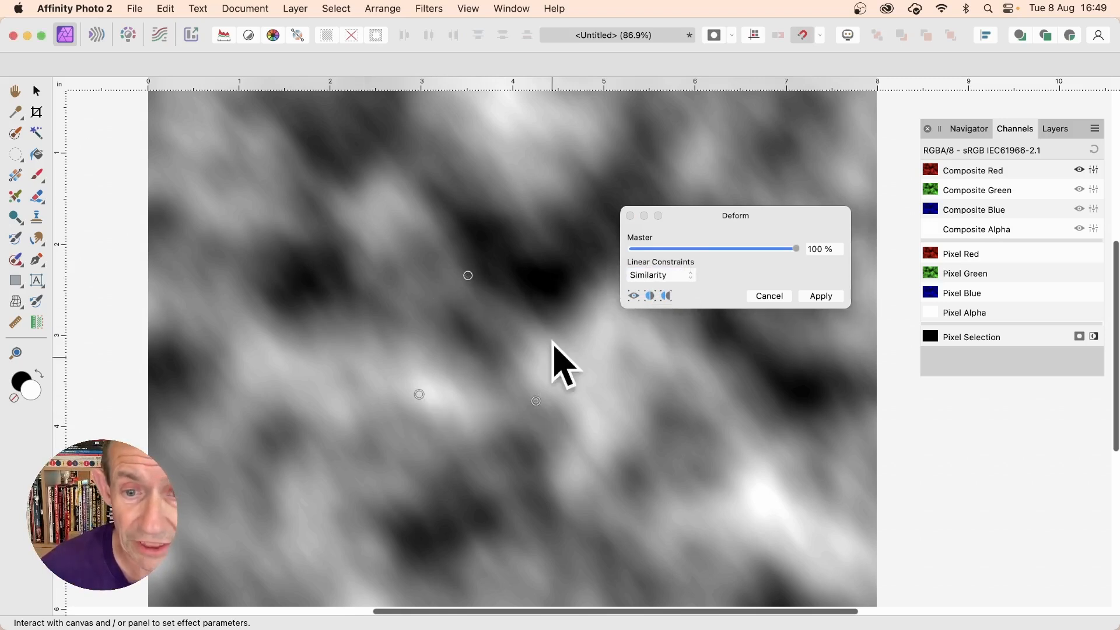
click(550, 312)
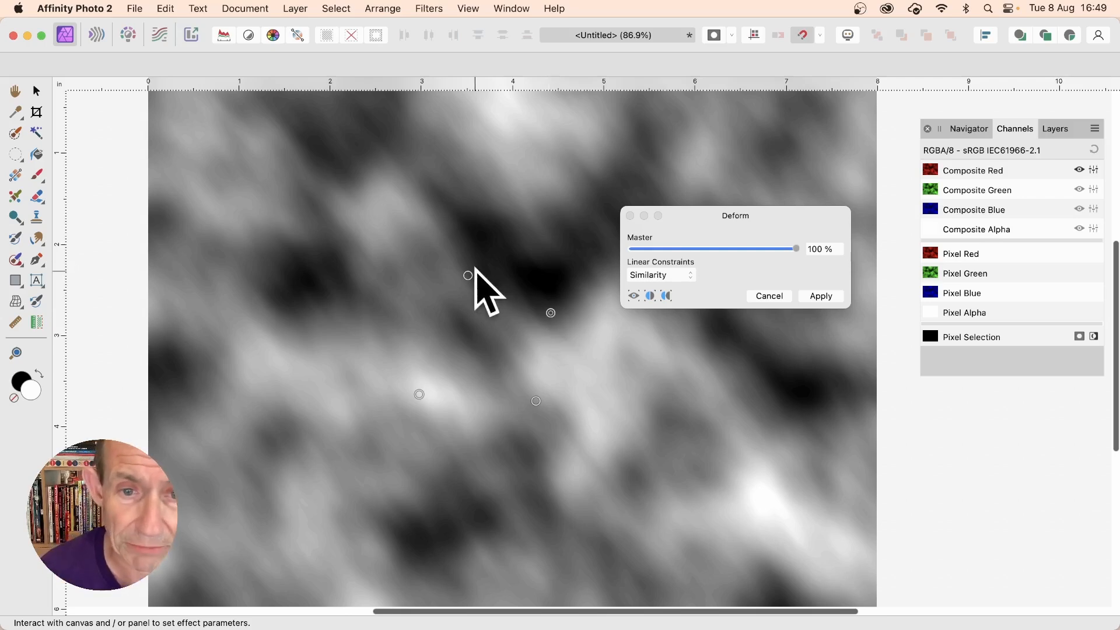
Spread the four Deform handles outward, pulling the upper one far towards the image's upper-left corner, and apply the deformation to the red channel
drag(468, 275, 238, 171)
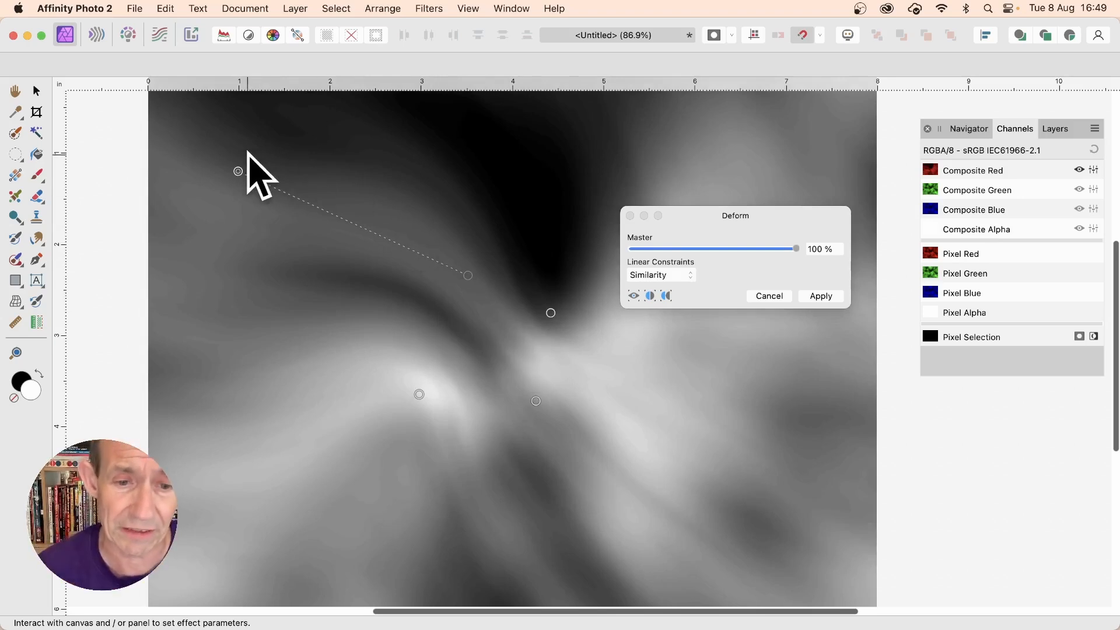
drag(419, 395, 334, 421)
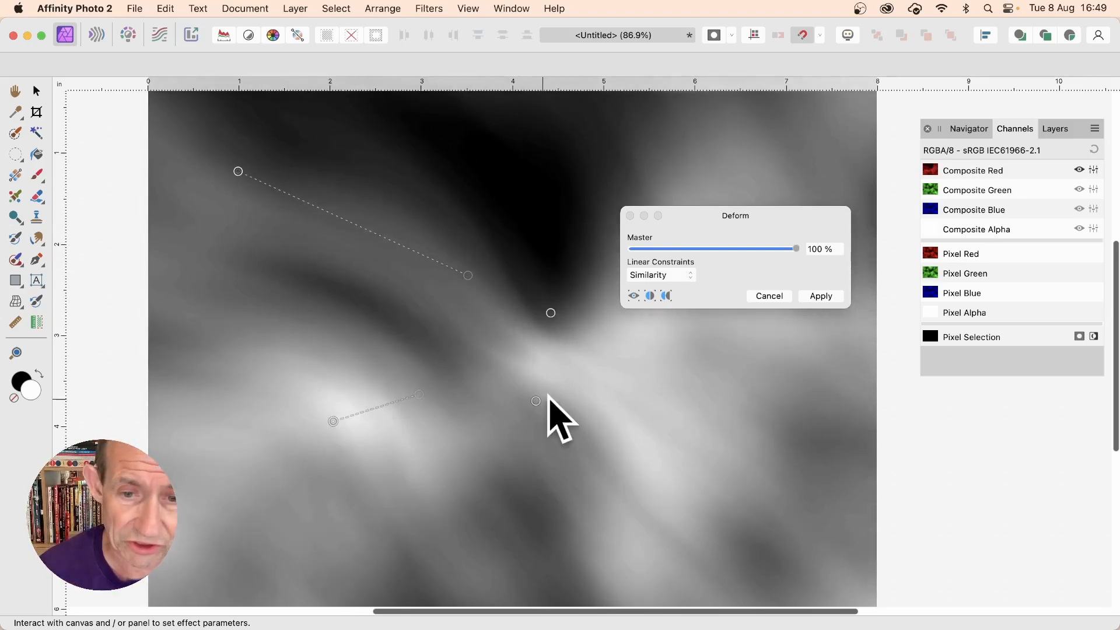
drag(537, 401, 712, 459)
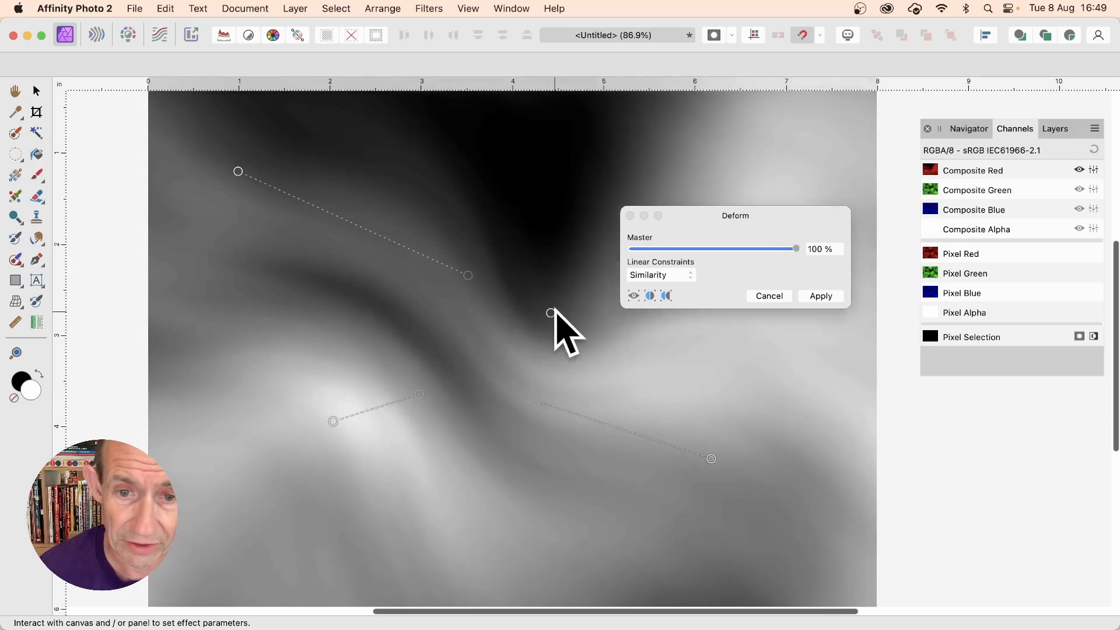
drag(551, 313, 608, 365)
click(822, 297)
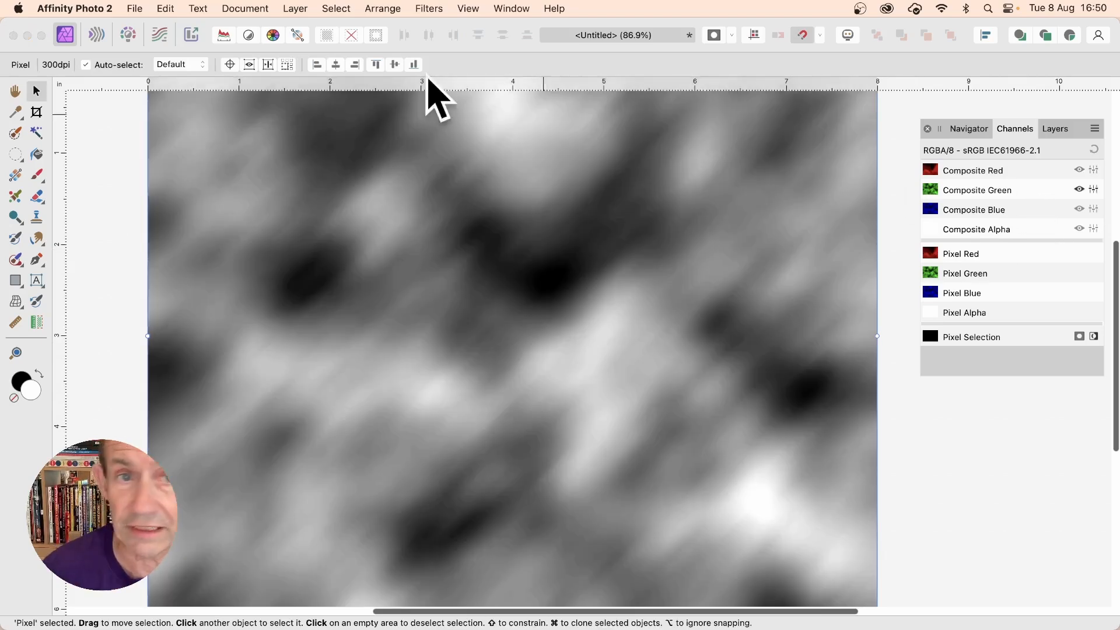
Start a Deform filter on the isolated composite green channel and scatter eight handles around the middle of the image
click(430, 8)
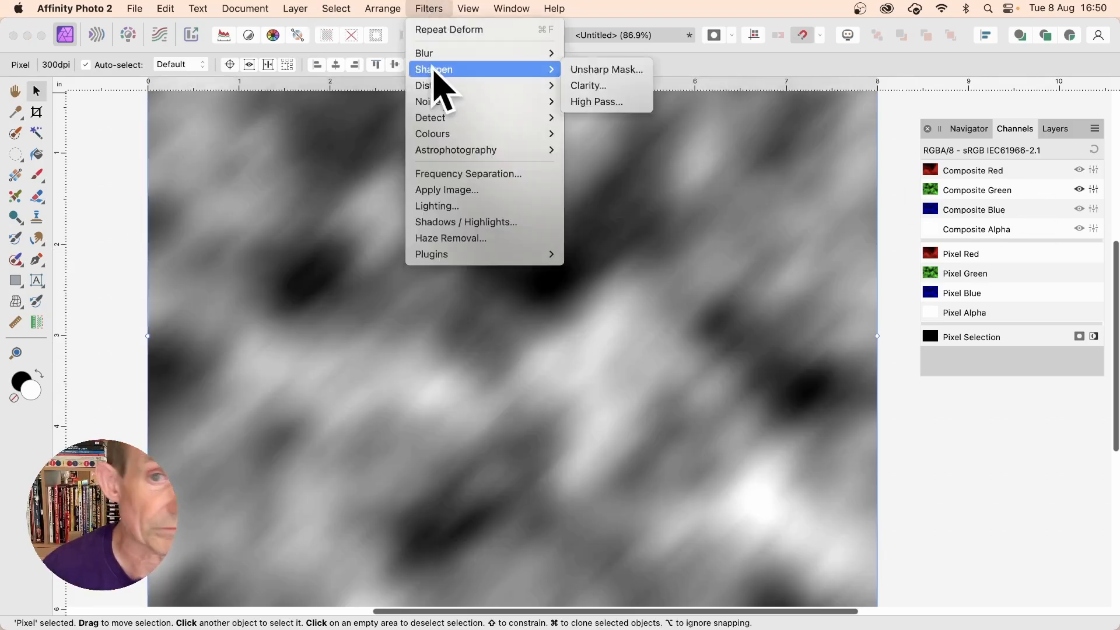
mouse_move(437, 88)
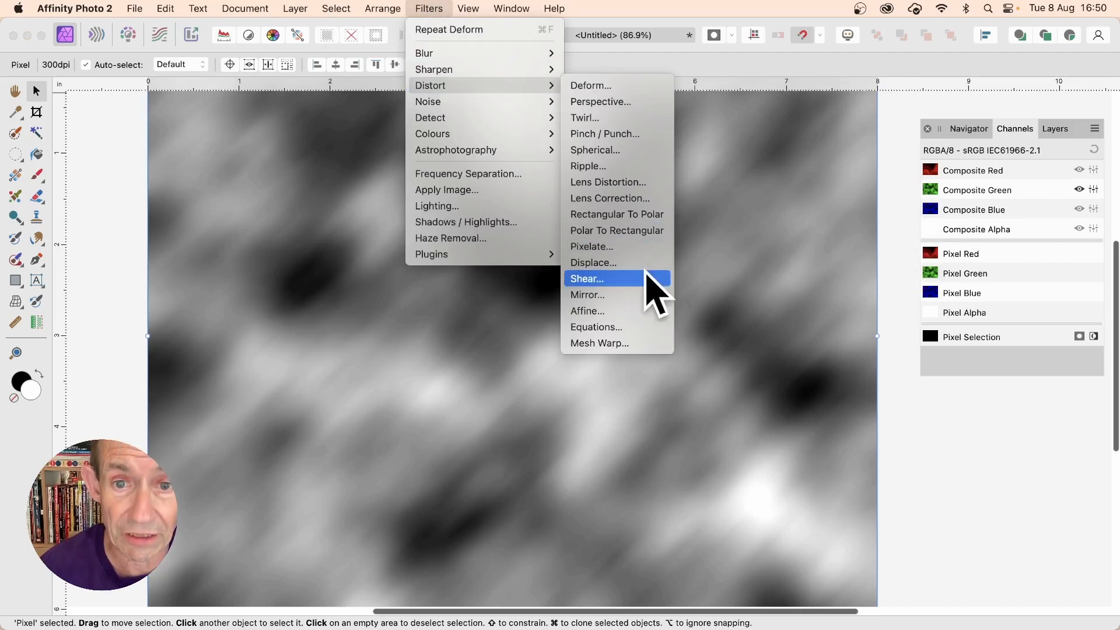
click(628, 84)
click(407, 247)
click(471, 284)
click(604, 191)
click(554, 428)
click(319, 428)
click(618, 325)
click(666, 383)
click(652, 510)
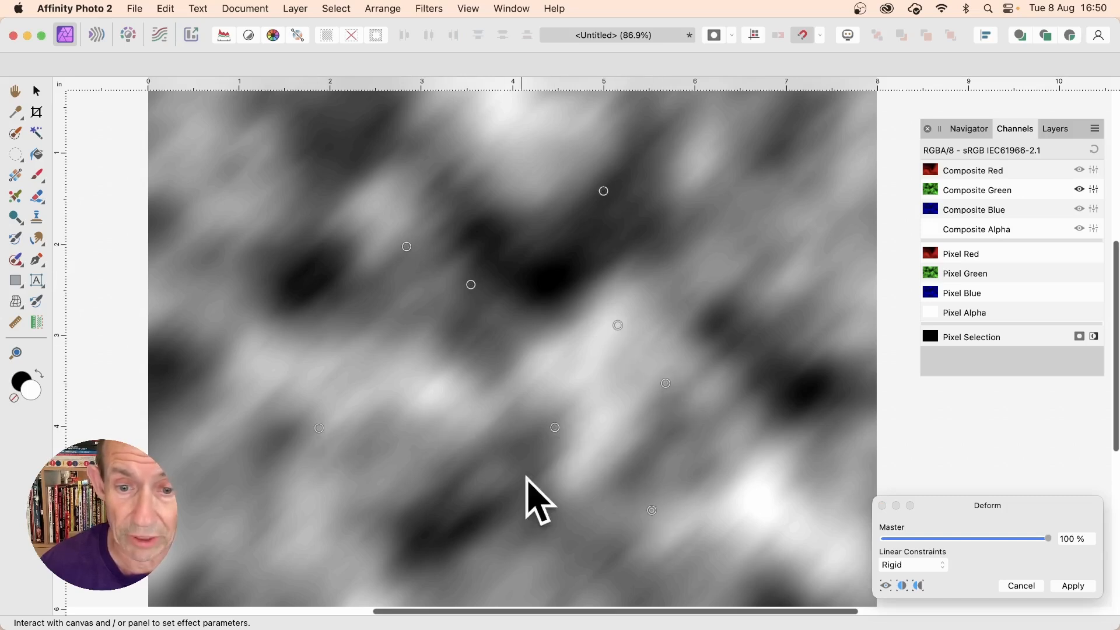
Set the linear constraints to Similarity, pull the upper and right-hand handles outward and move the lowest handle up into the centre
click(920, 563)
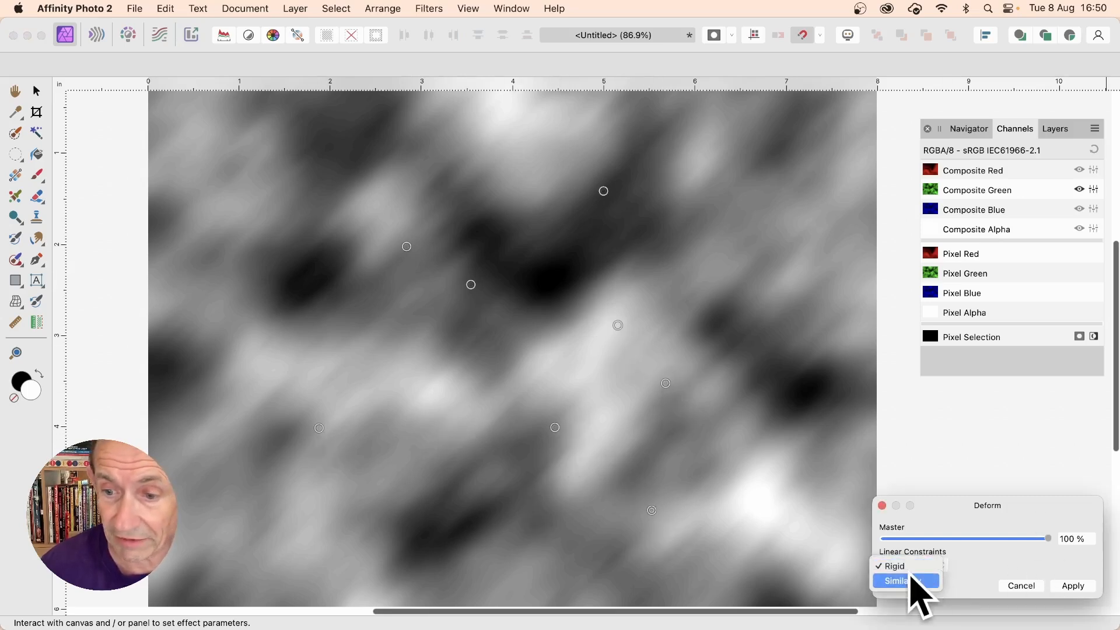
click(911, 580)
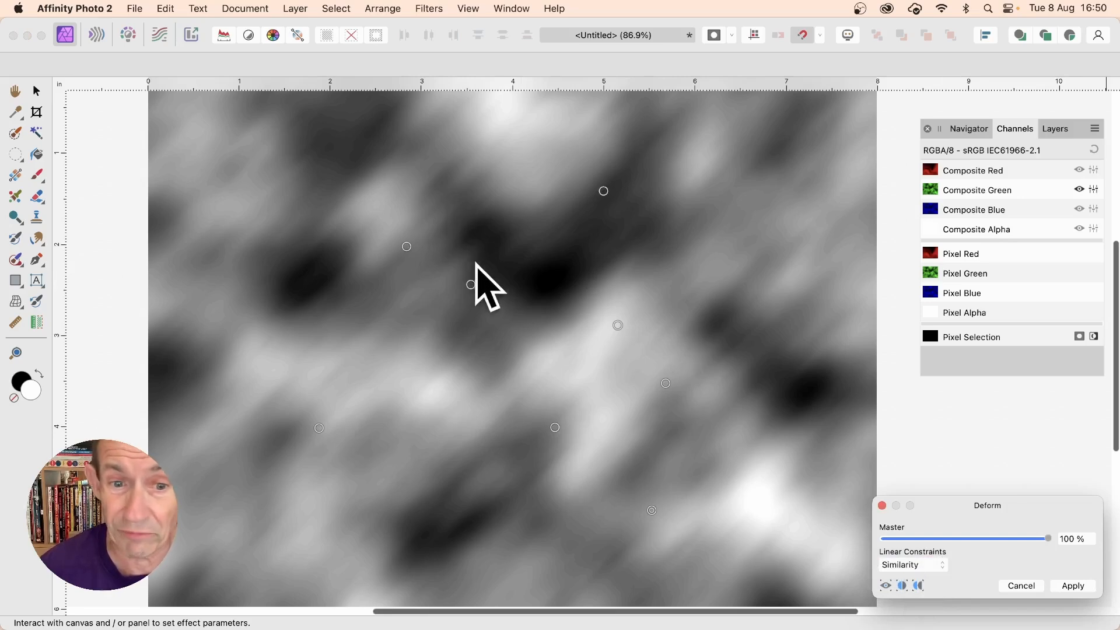
drag(476, 289, 204, 157)
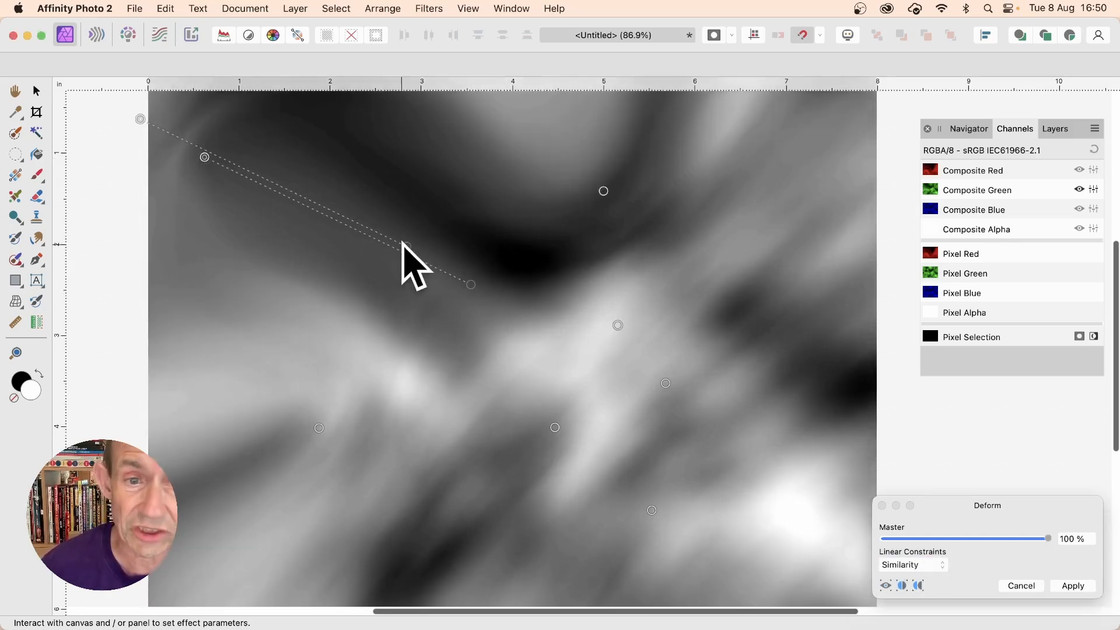
drag(406, 247, 370, 175)
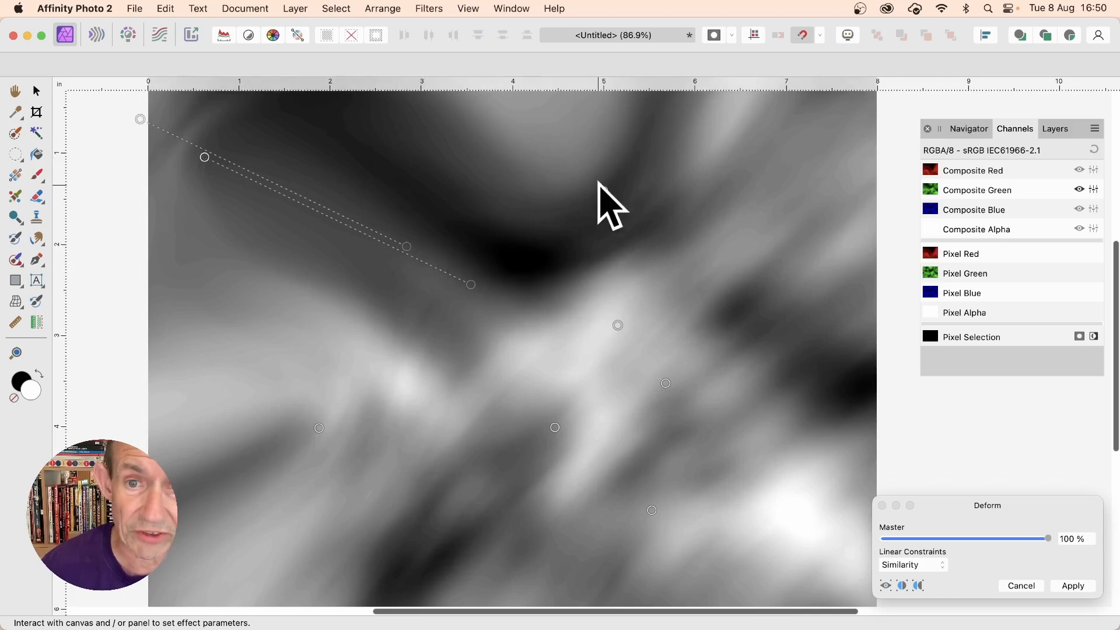
drag(604, 191, 804, 144)
drag(618, 325, 801, 351)
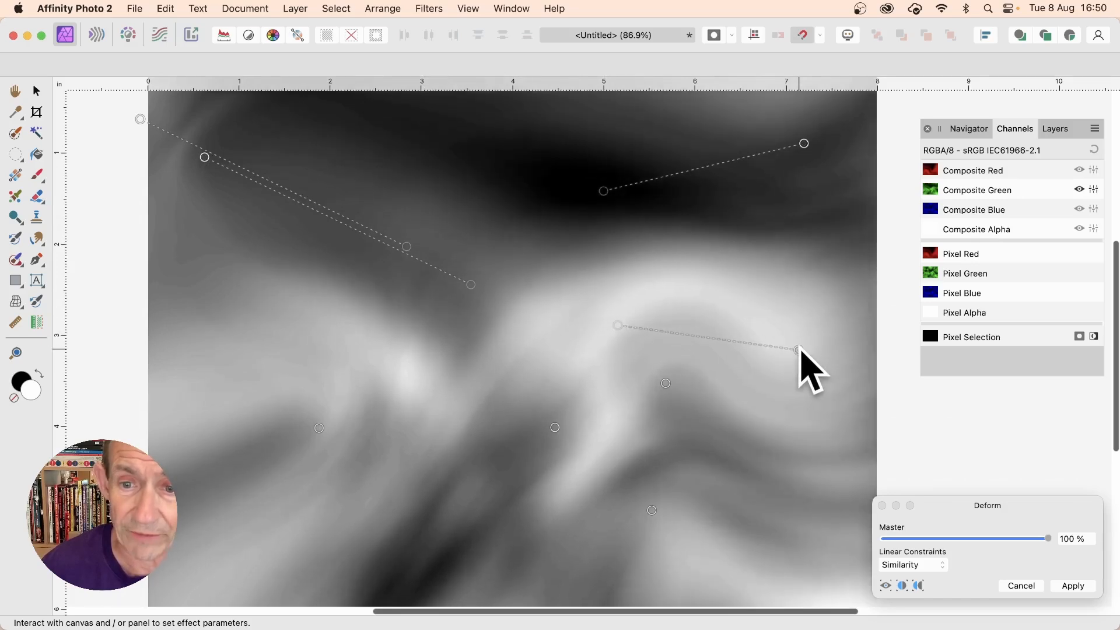
drag(665, 384, 776, 477)
drag(652, 510, 564, 302)
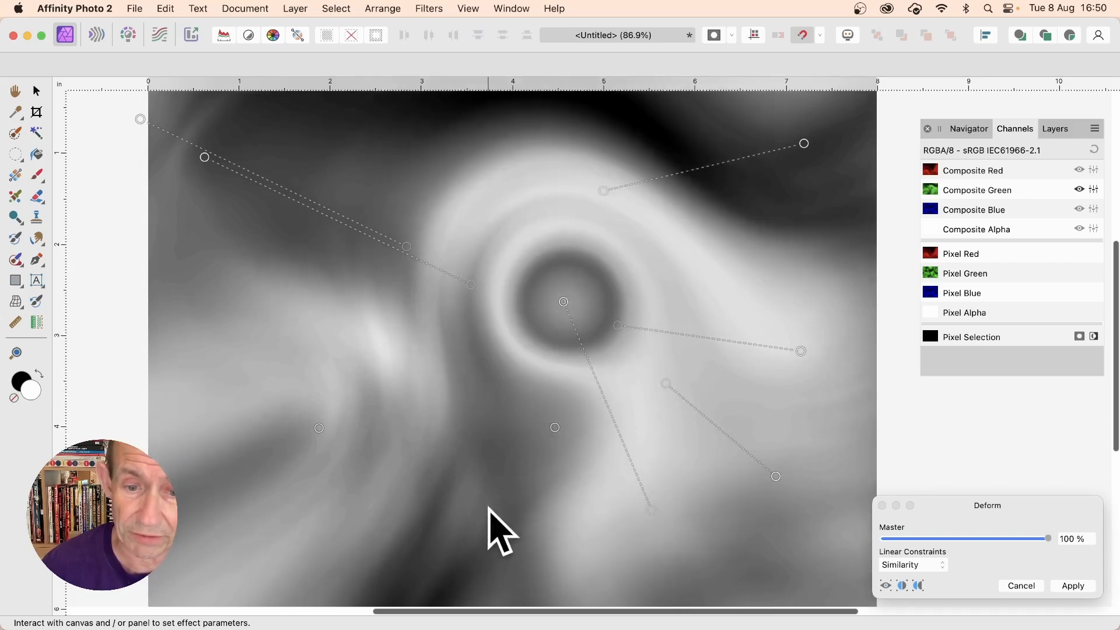
Add three handles in the lower-left area, pull two to the centre and one towards the lower-left corner, and apply the deformation
drag(469, 510, 538, 362)
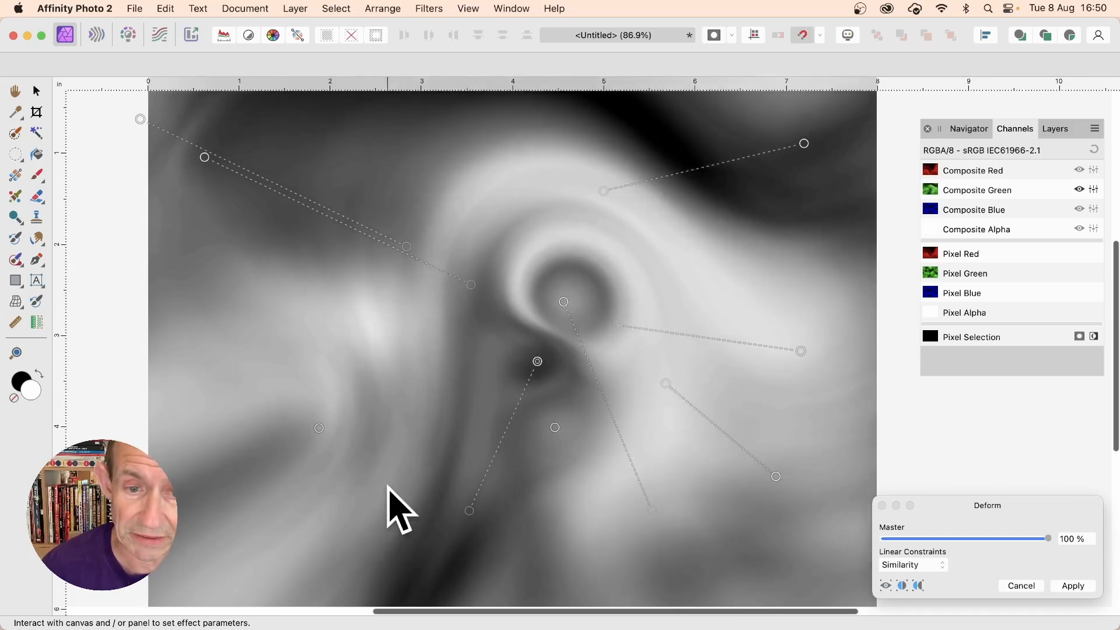
drag(387, 488, 532, 313)
click(403, 376)
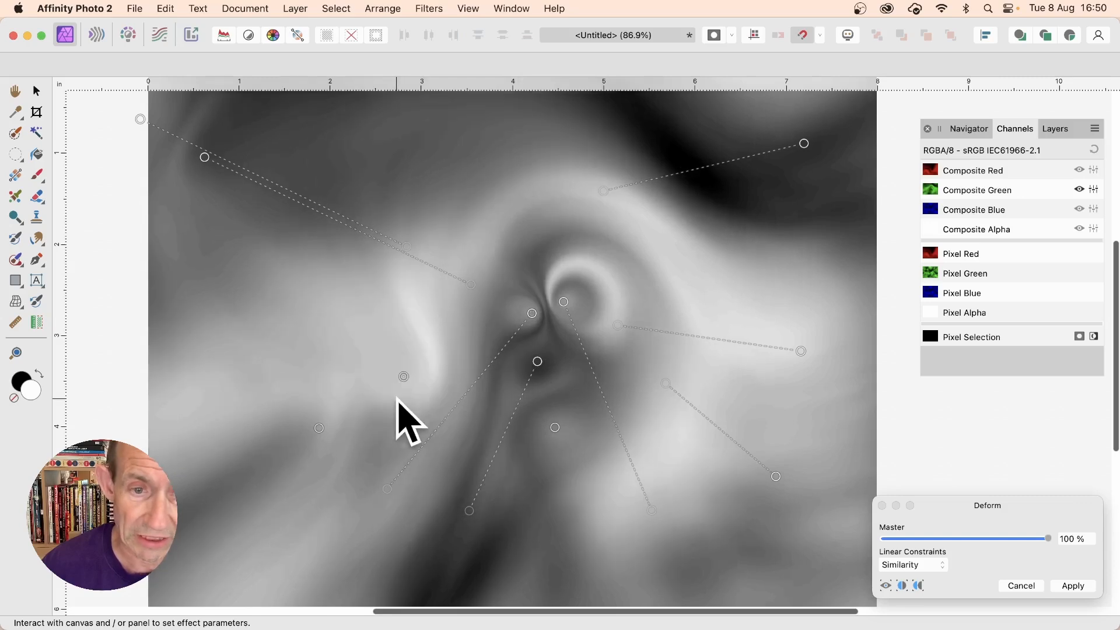
drag(404, 376, 202, 542)
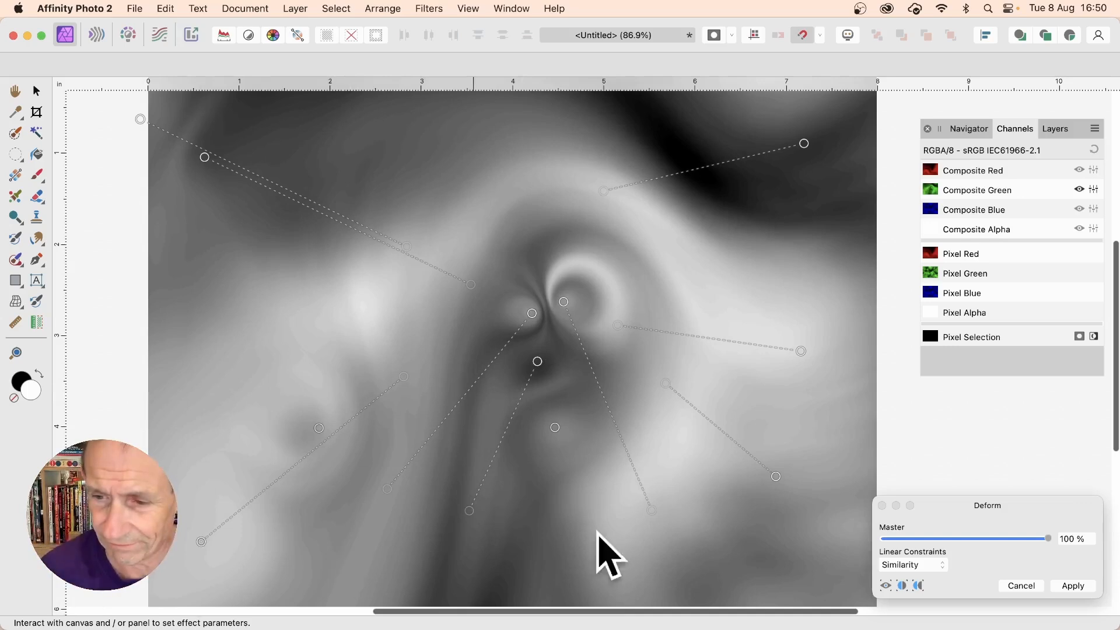
click(1075, 586)
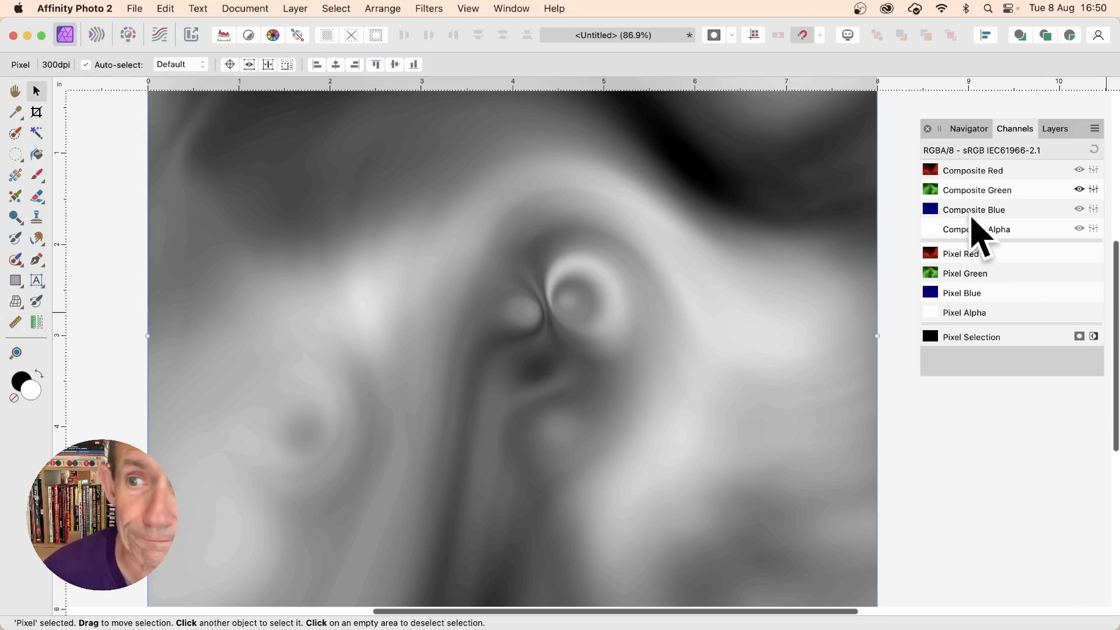
Isolate the composite blue channel, start a Deform filter on it and place seven handles in a diagonal line across the image
key(super+f)
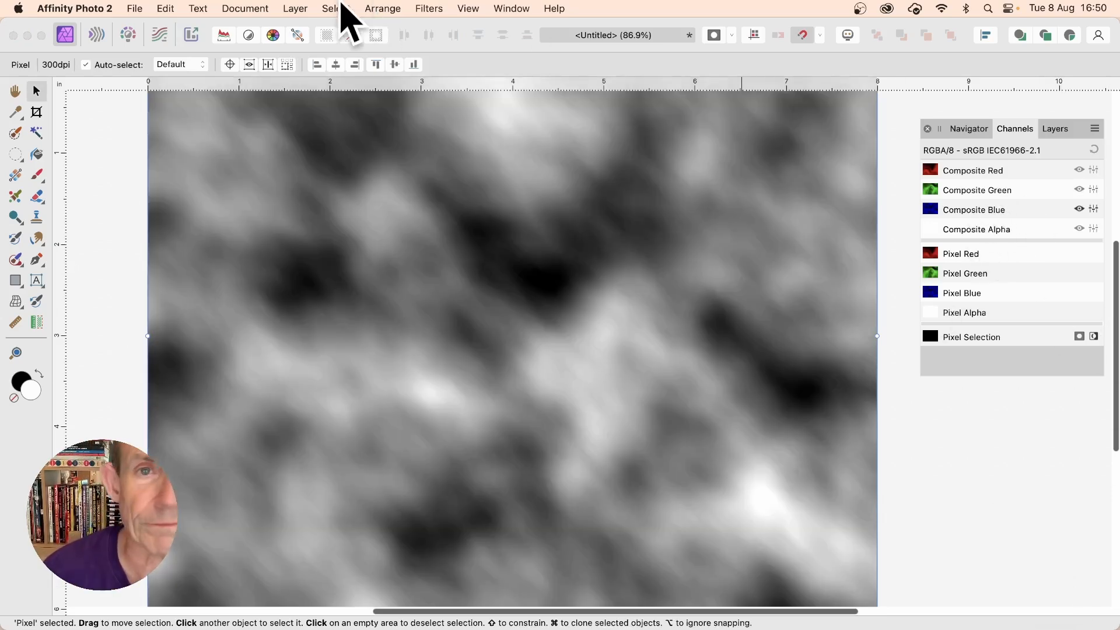
click(432, 7)
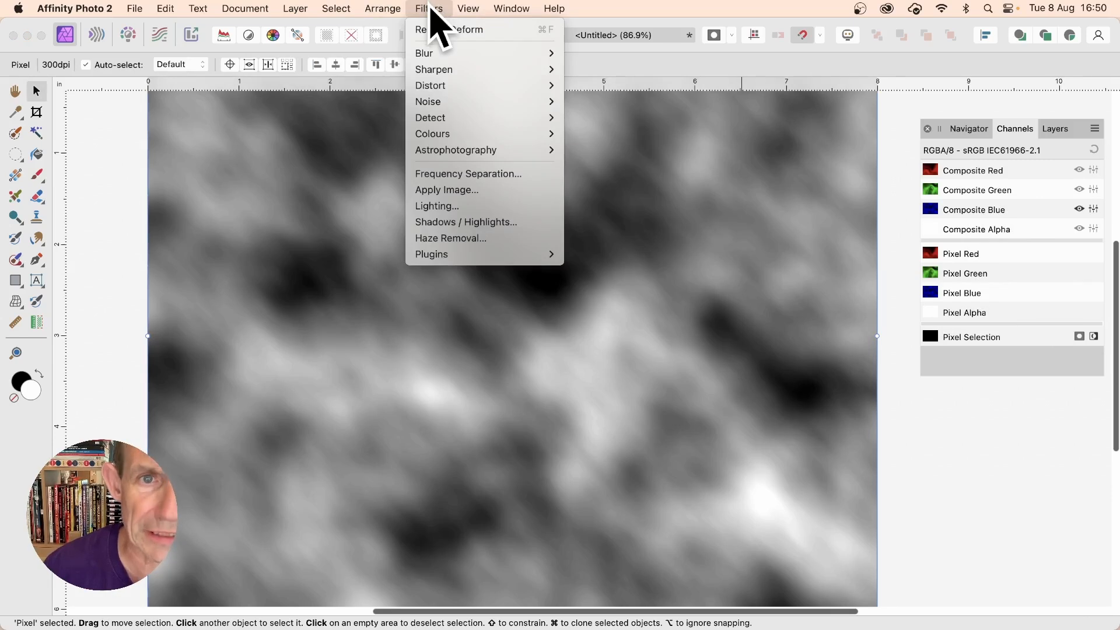
mouse_move(445, 86)
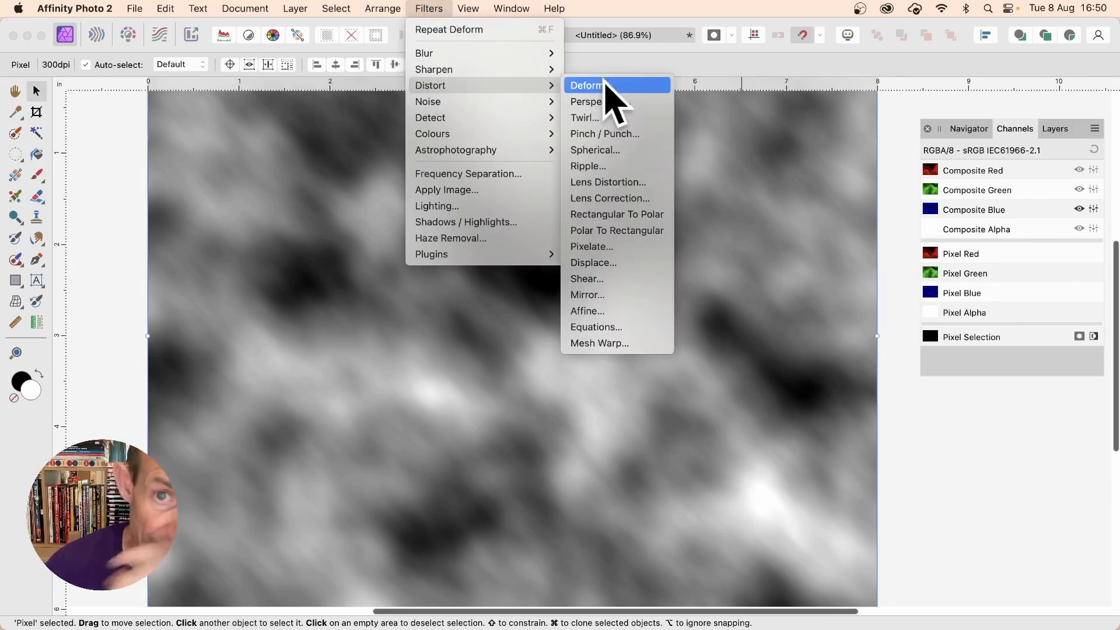
click(606, 87)
drag(981, 513, 610, 199)
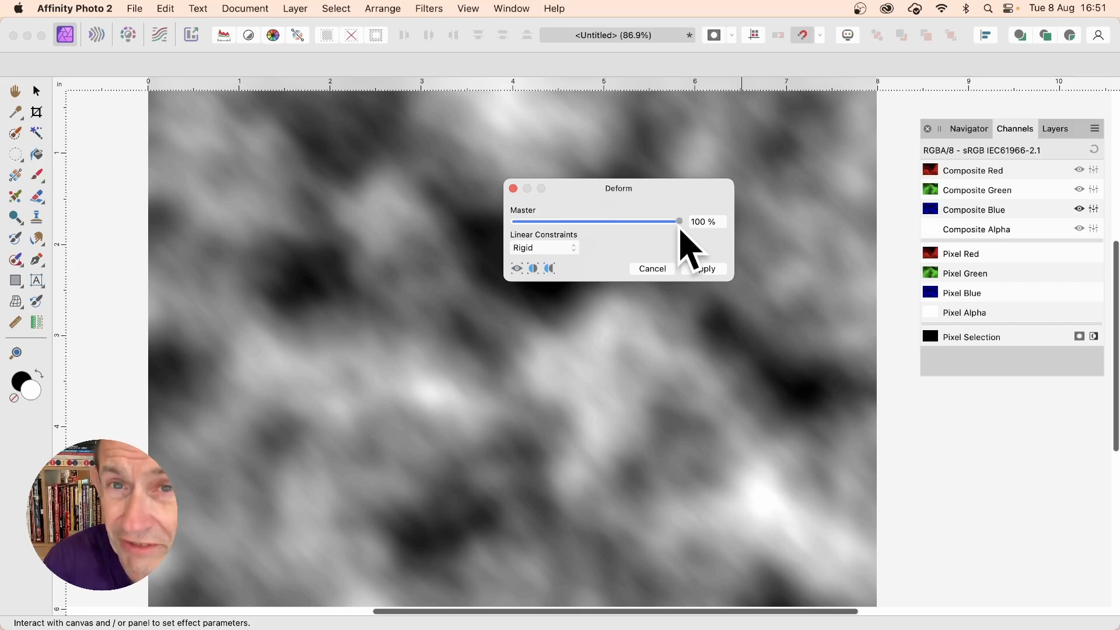
click(450, 298)
click(552, 342)
click(626, 373)
click(701, 411)
click(773, 449)
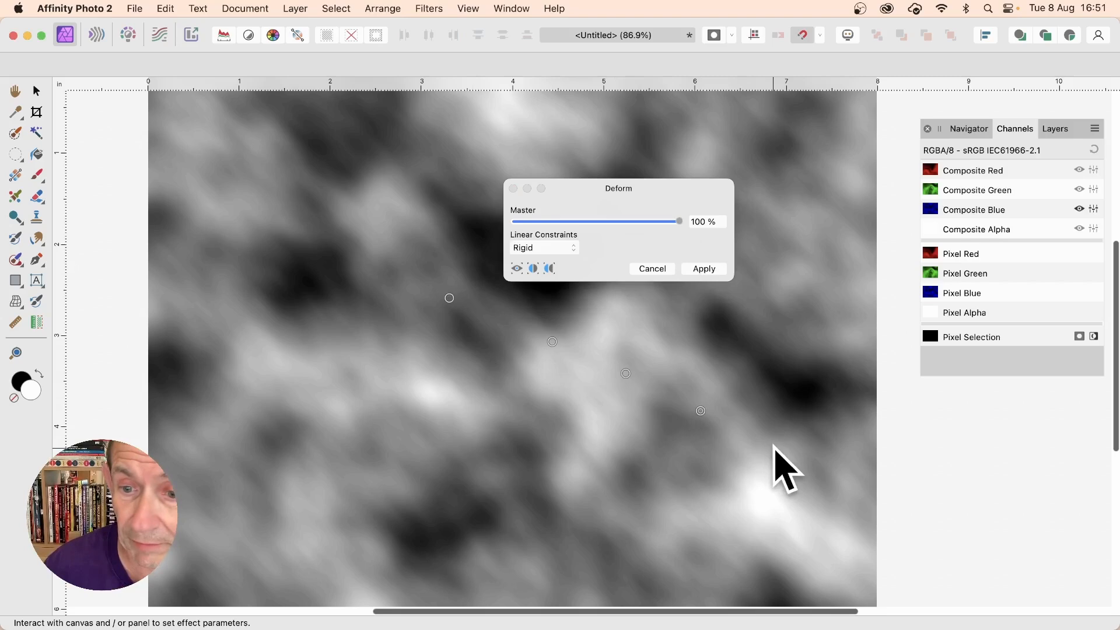
click(370, 233)
click(249, 170)
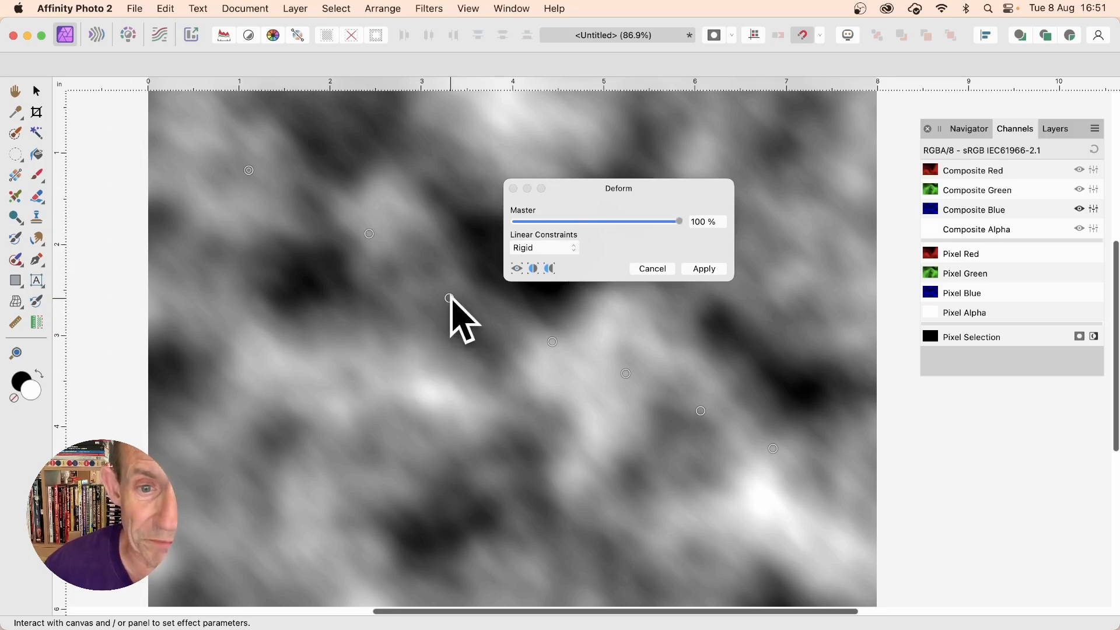
Pull six of the diagonal handles away from the line in varying directions to bend the blue channel into waves
drag(449, 299, 369, 461)
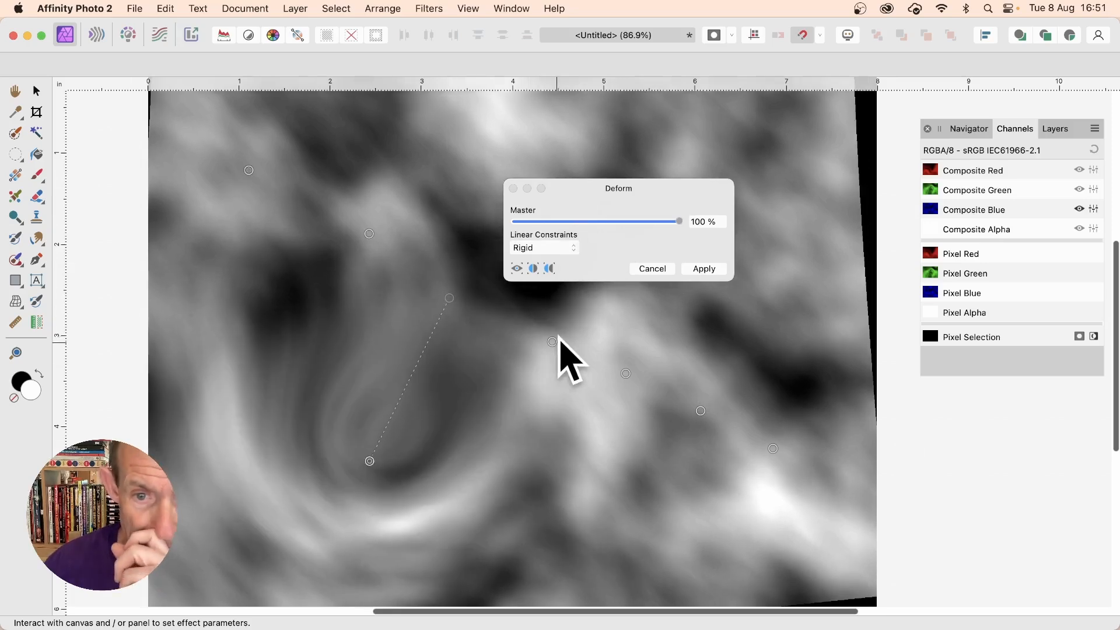
drag(552, 342, 604, 271)
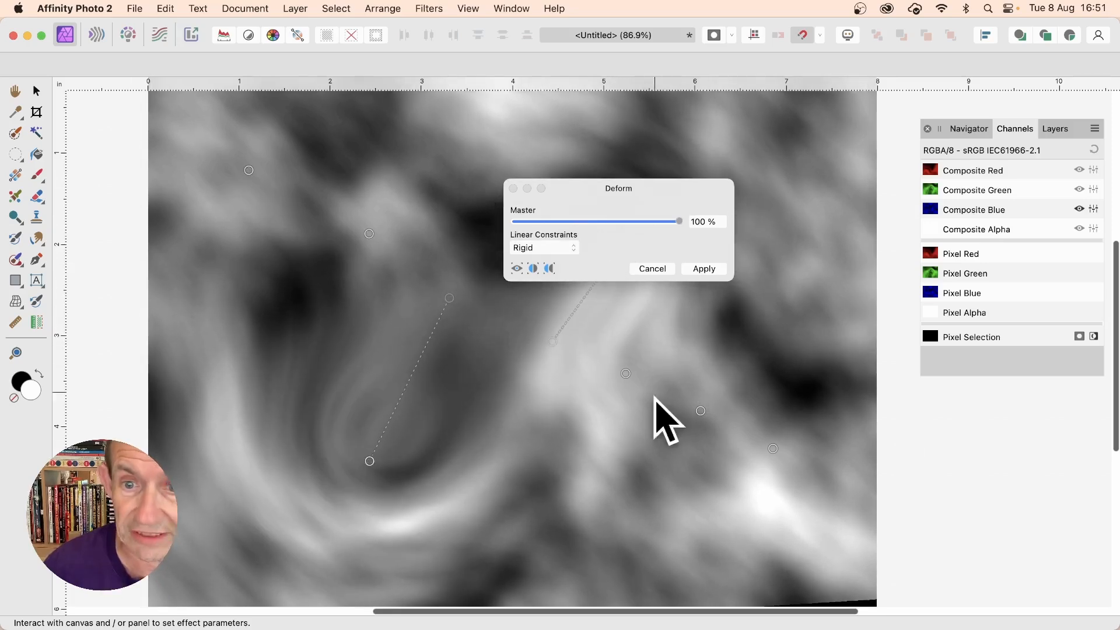
drag(626, 374, 544, 506)
drag(701, 411, 784, 289)
drag(369, 234, 457, 160)
drag(249, 170, 118, 203)
Set the linear constraints to Similarity, add and pull four more handles around the image's left half and centre, and apply the deformation
click(528, 248)
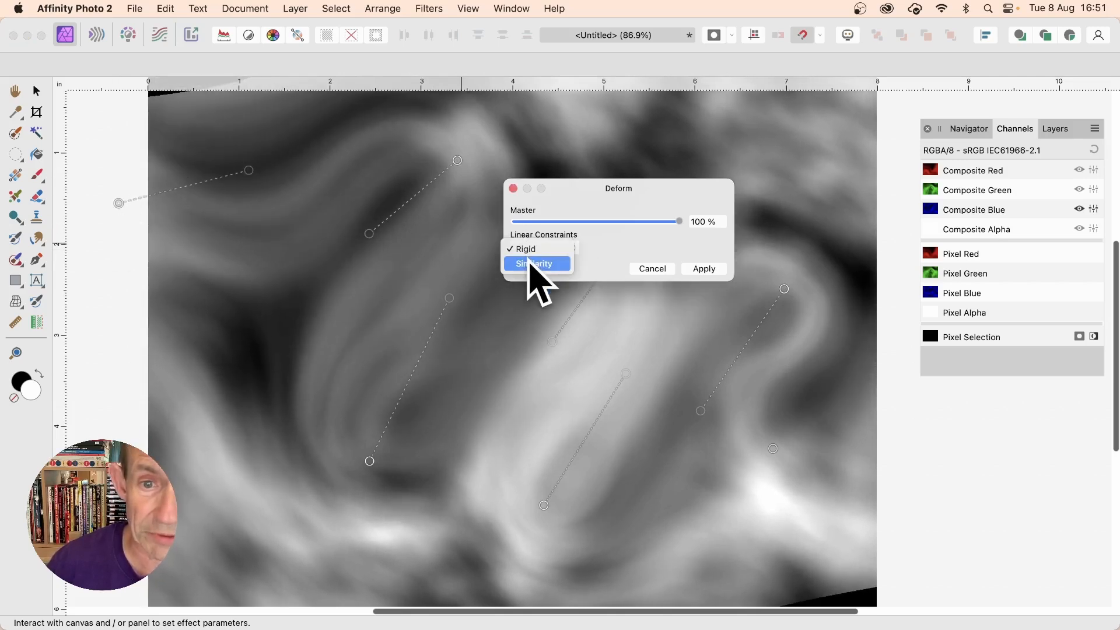
click(529, 264)
drag(552, 341, 420, 429)
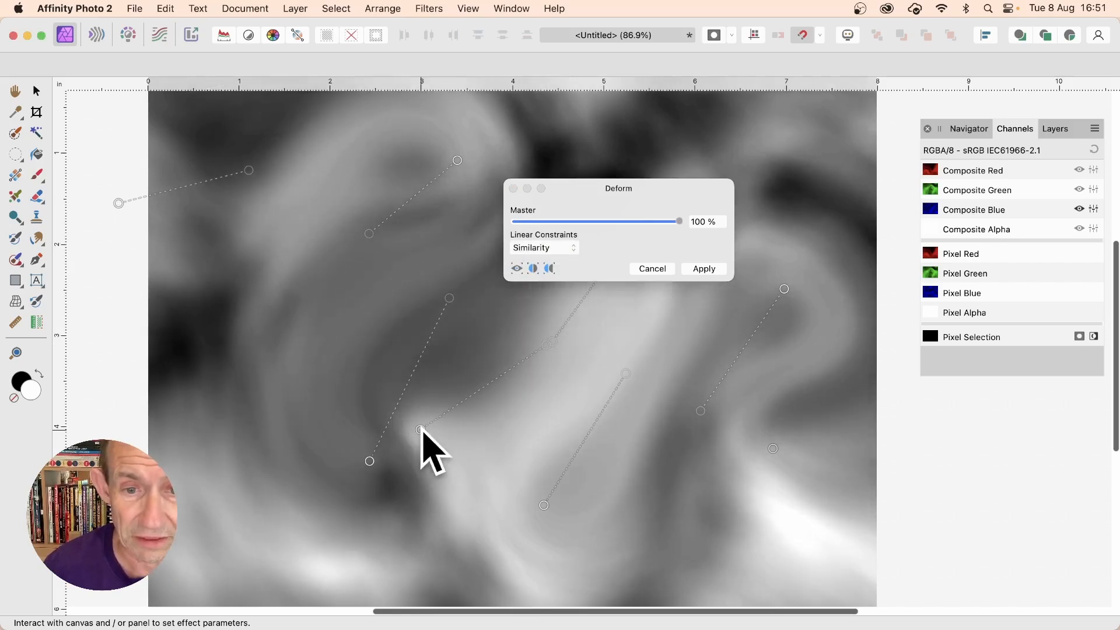
drag(429, 385, 502, 316)
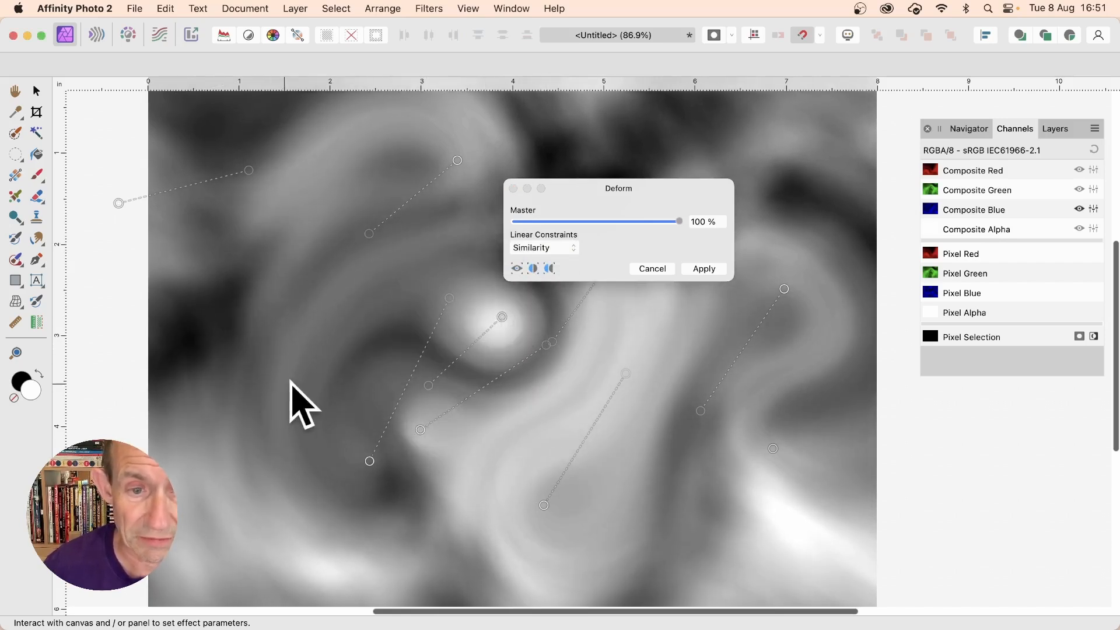
drag(298, 383, 416, 304)
drag(235, 341, 147, 372)
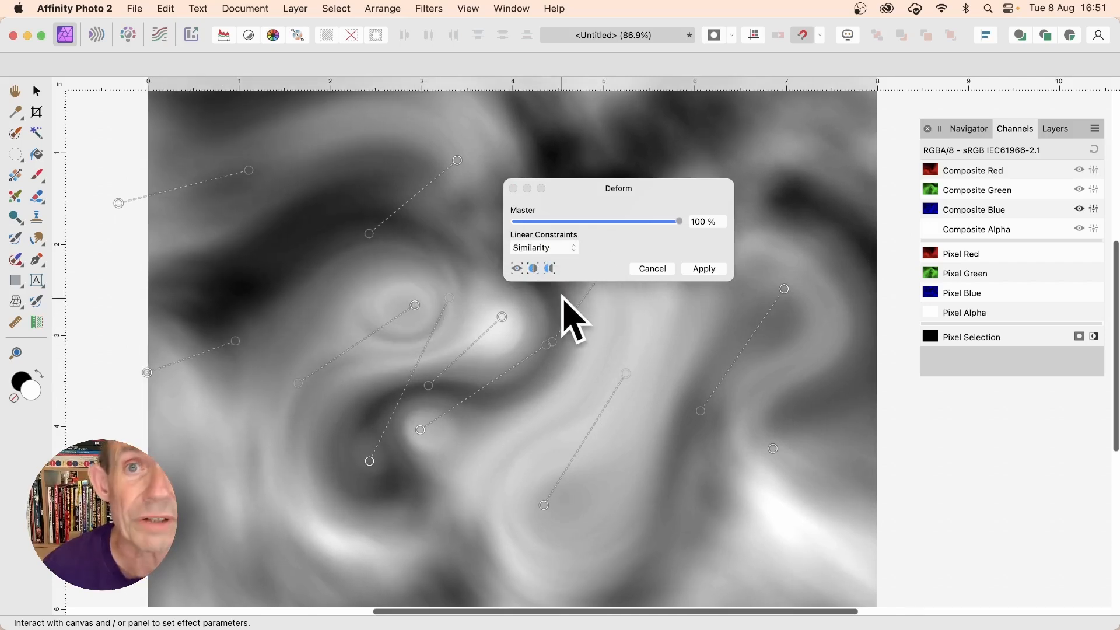
click(704, 269)
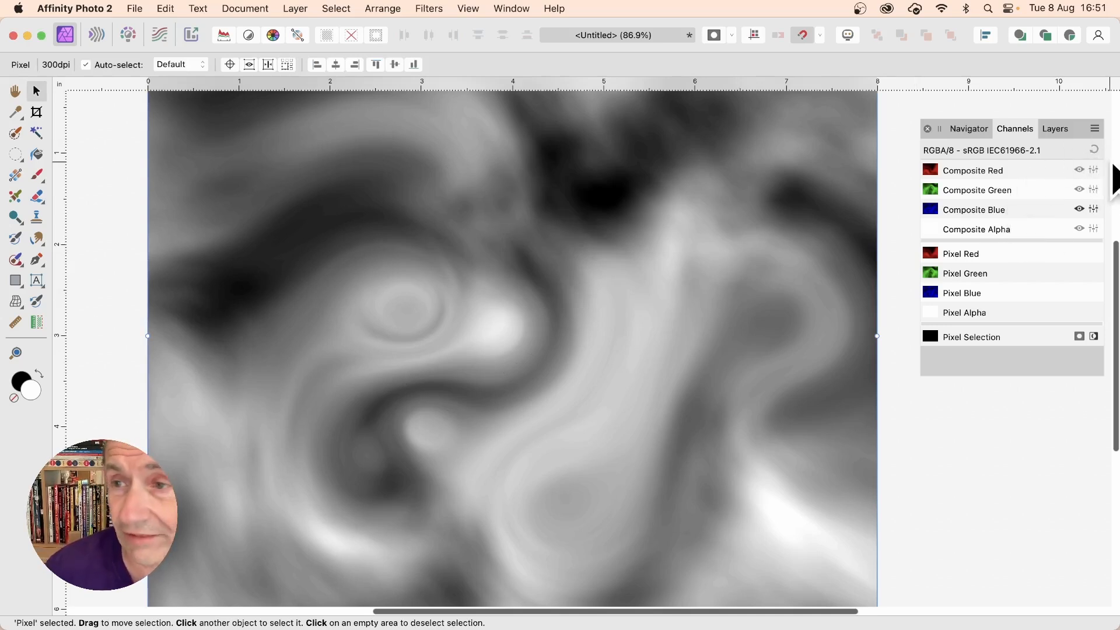
Reset the channels so all are active and apply Auto Levels to the layer
click(1092, 150)
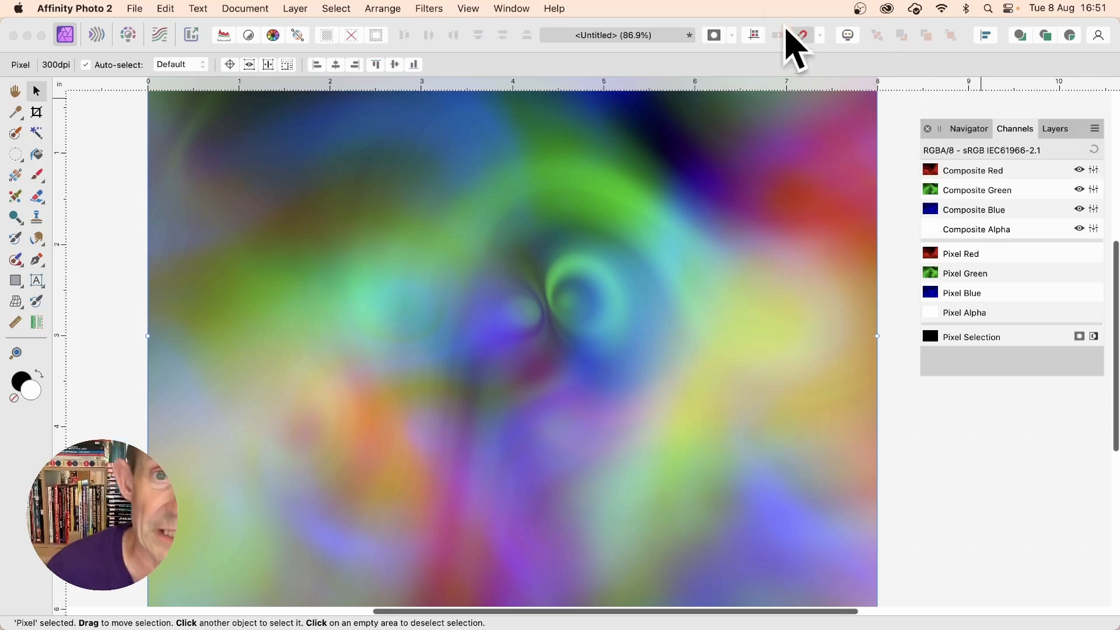
click(430, 8)
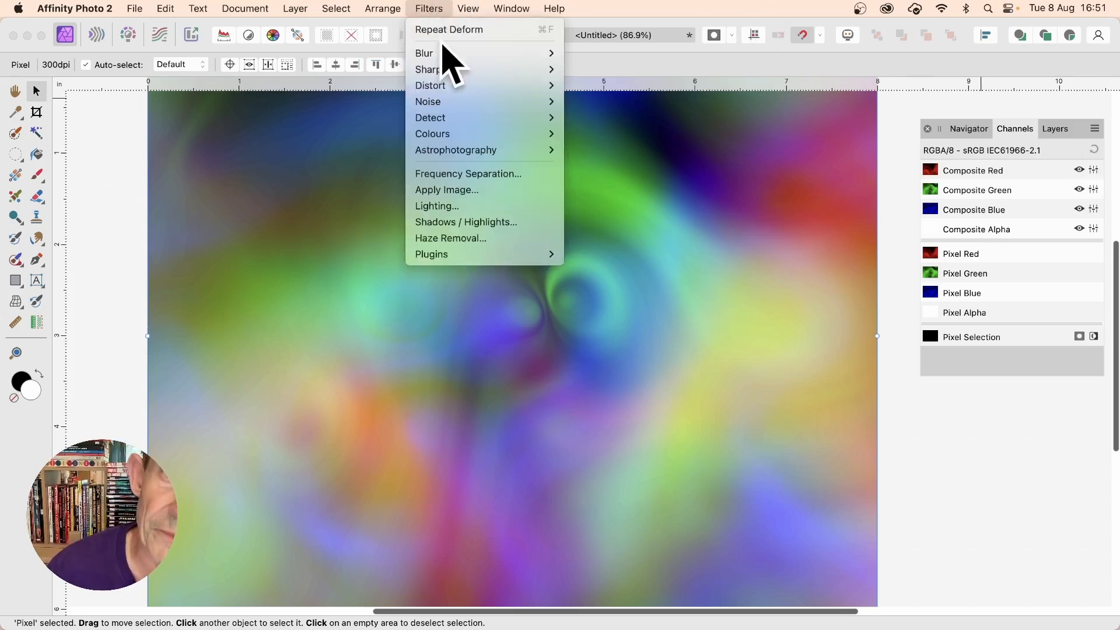
mouse_move(461, 133)
click(587, 137)
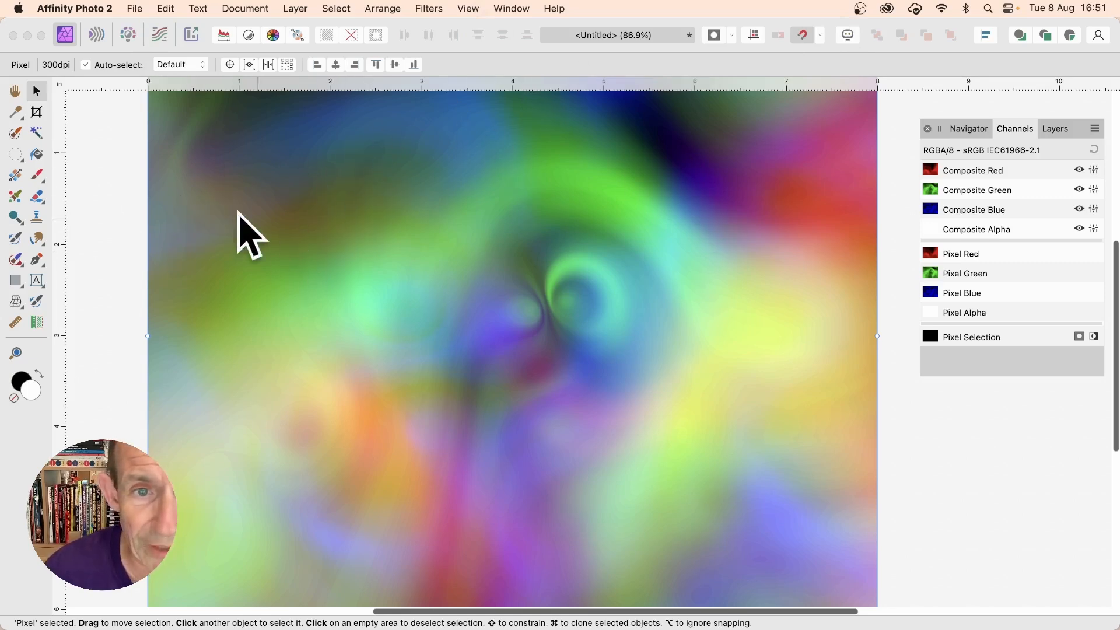
Soften the levelled layer across all channels with a light Gaussian Blur
click(425, 7)
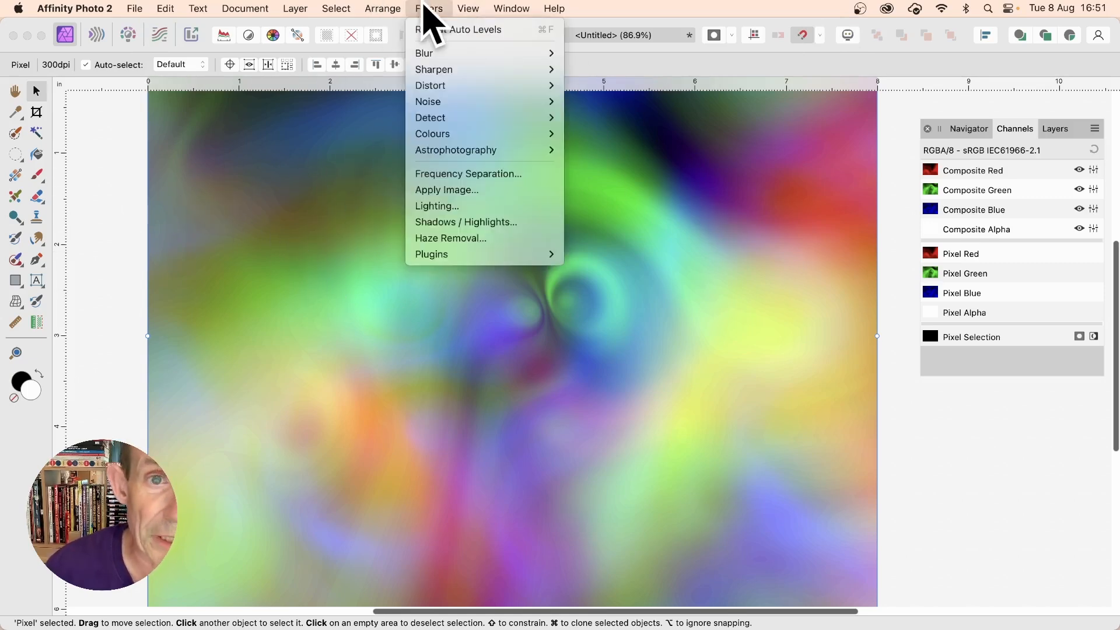
mouse_move(467, 53)
click(639, 76)
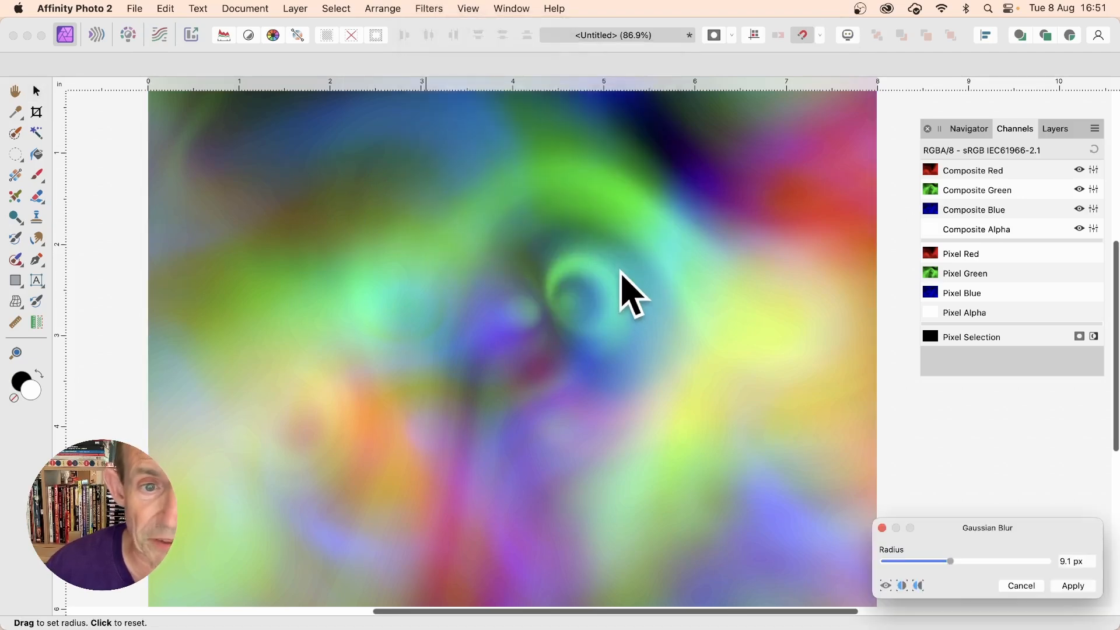
drag(1010, 532, 648, 253)
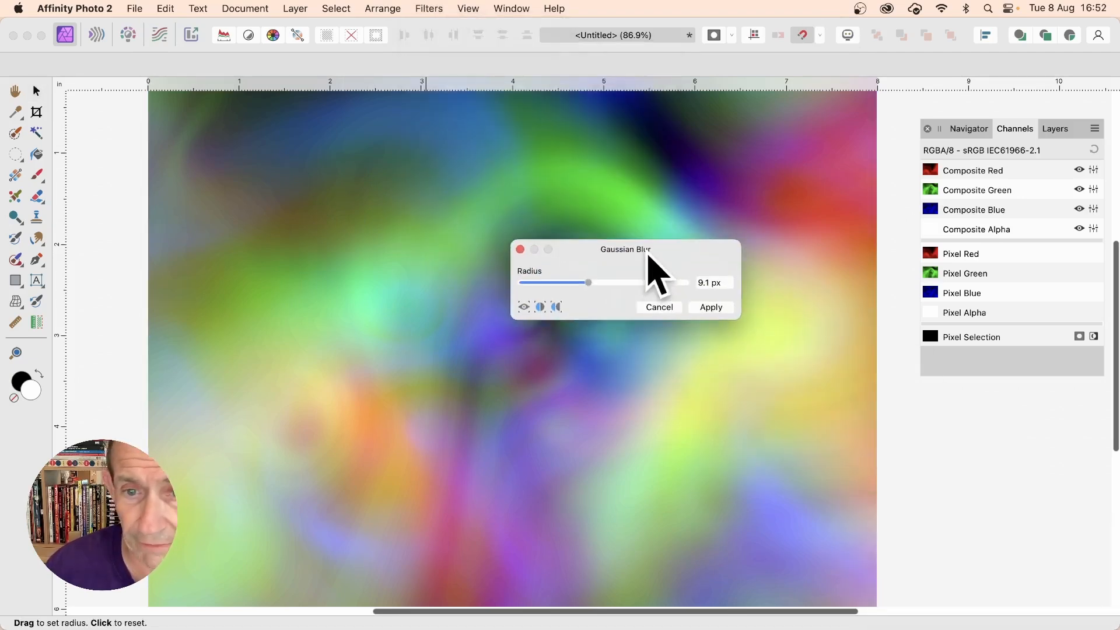
click(713, 308)
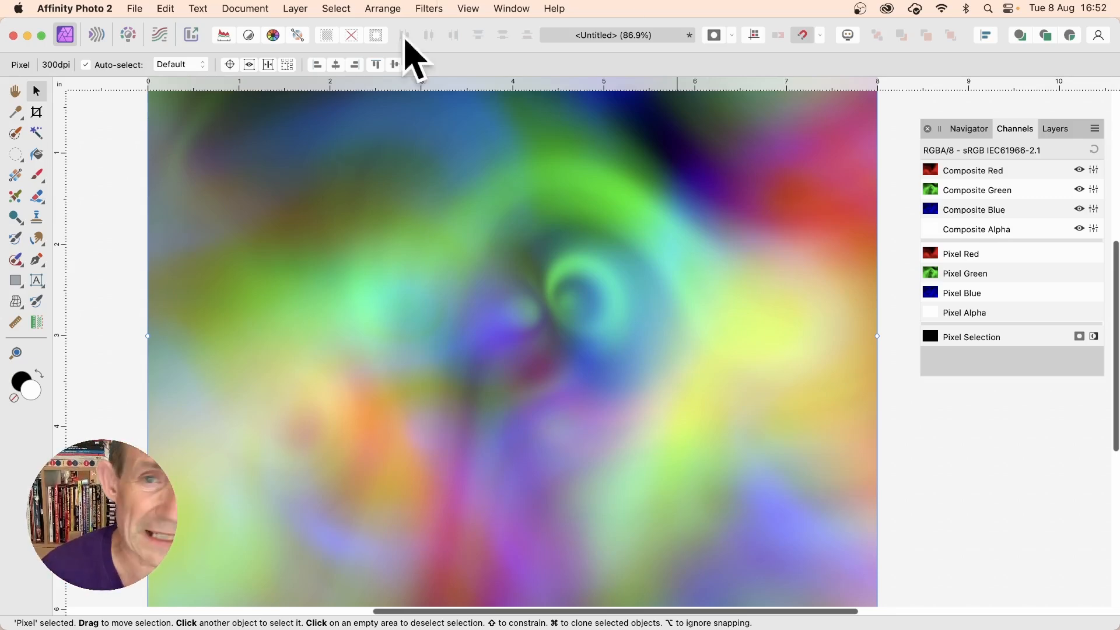
Create a new pattern layer from the blurred pixel layer
click(1056, 129)
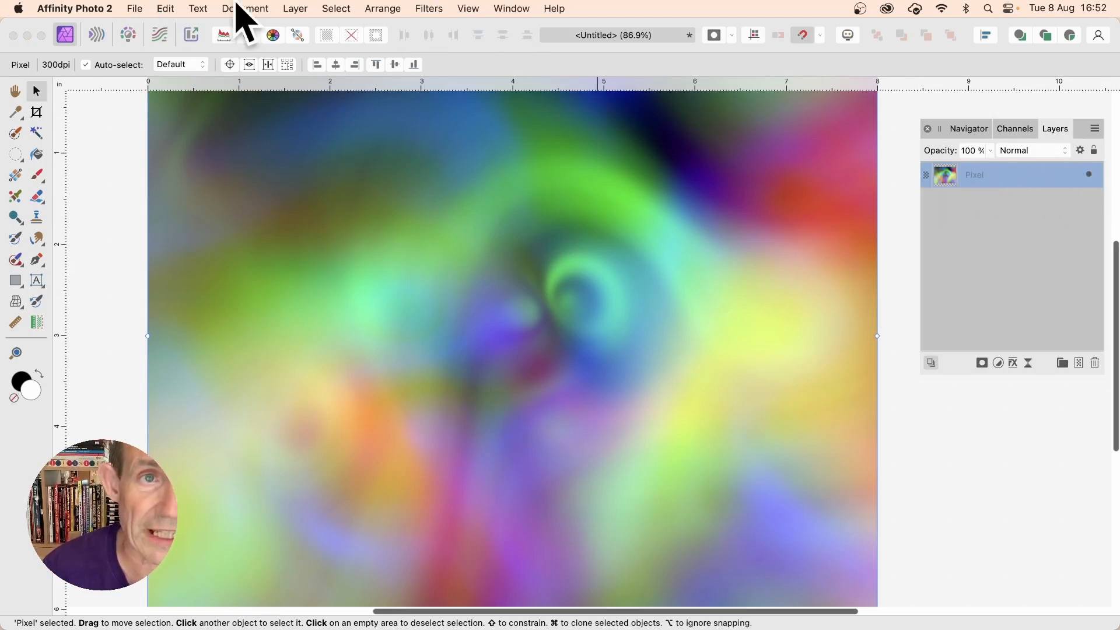
click(294, 9)
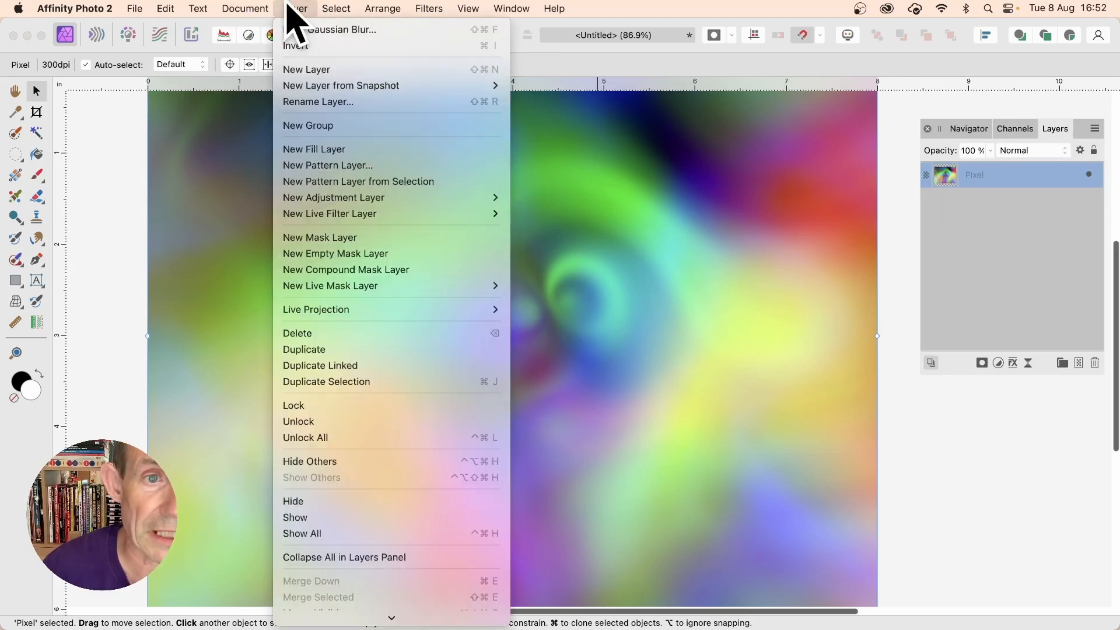
click(351, 182)
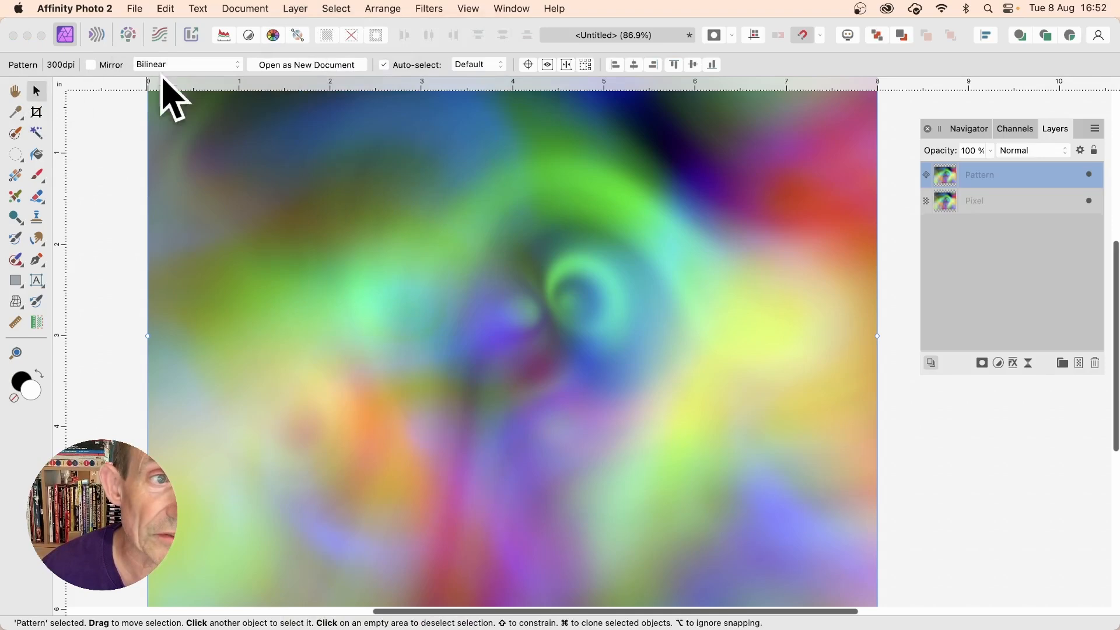
Turn on mirroring for the pattern, shrink its tile in two stages to about 2.1 inches wide and reposition it on the canvas
drag(148, 93, 683, 481)
drag(810, 552, 487, 273)
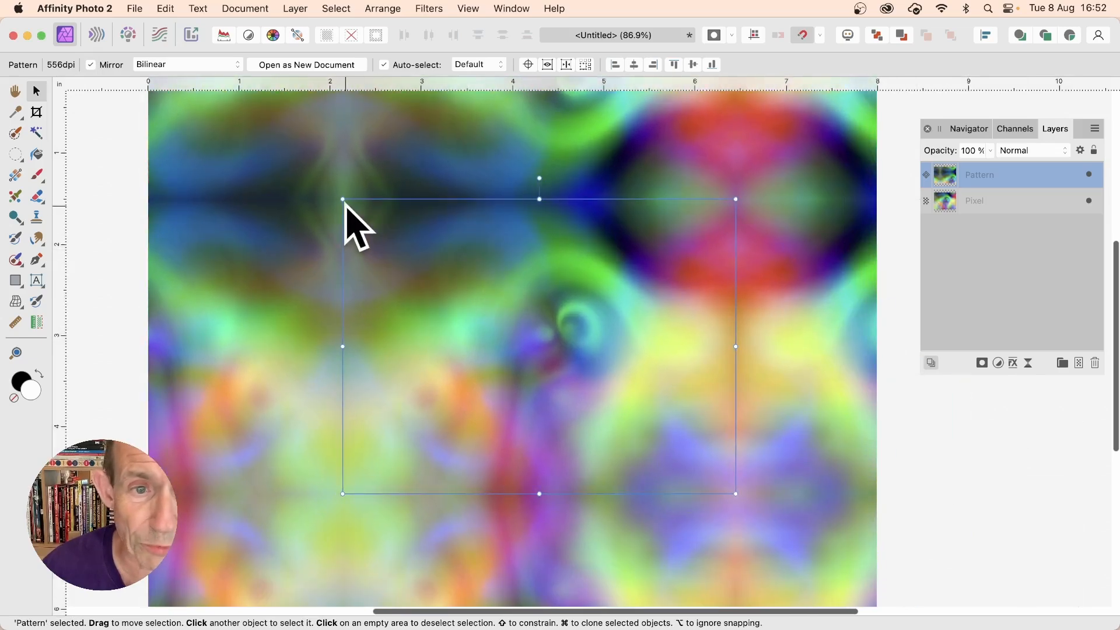
drag(343, 199, 537, 344)
drag(623, 428, 475, 313)
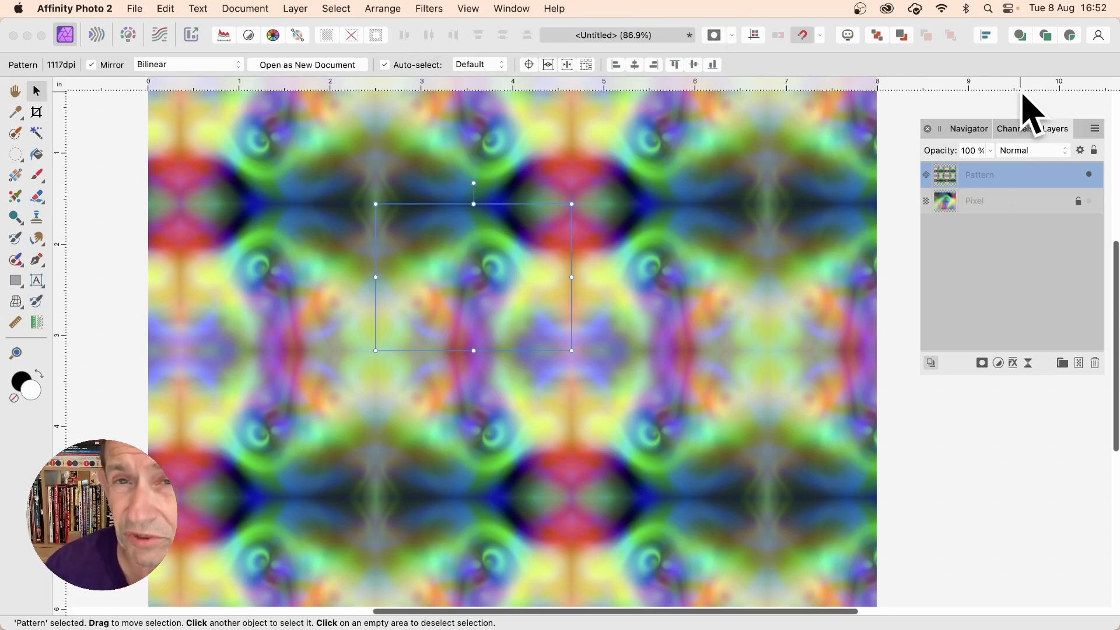
Isolate the composite red channel, start a Deform filter on the pattern and place five handles within the tile
click(1015, 129)
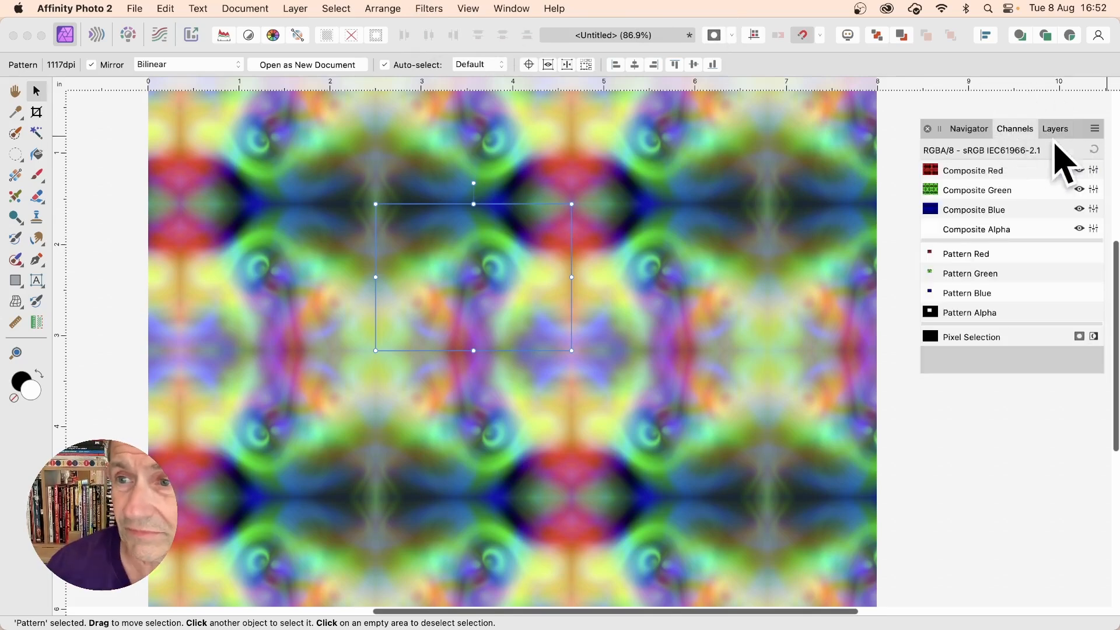
click(1027, 171)
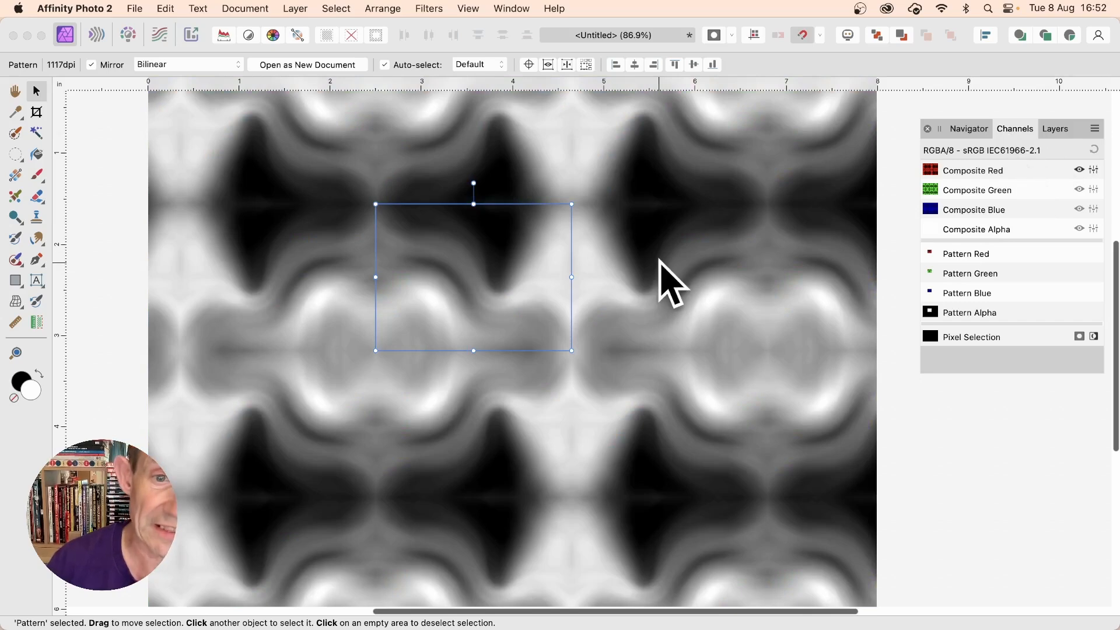
click(431, 9)
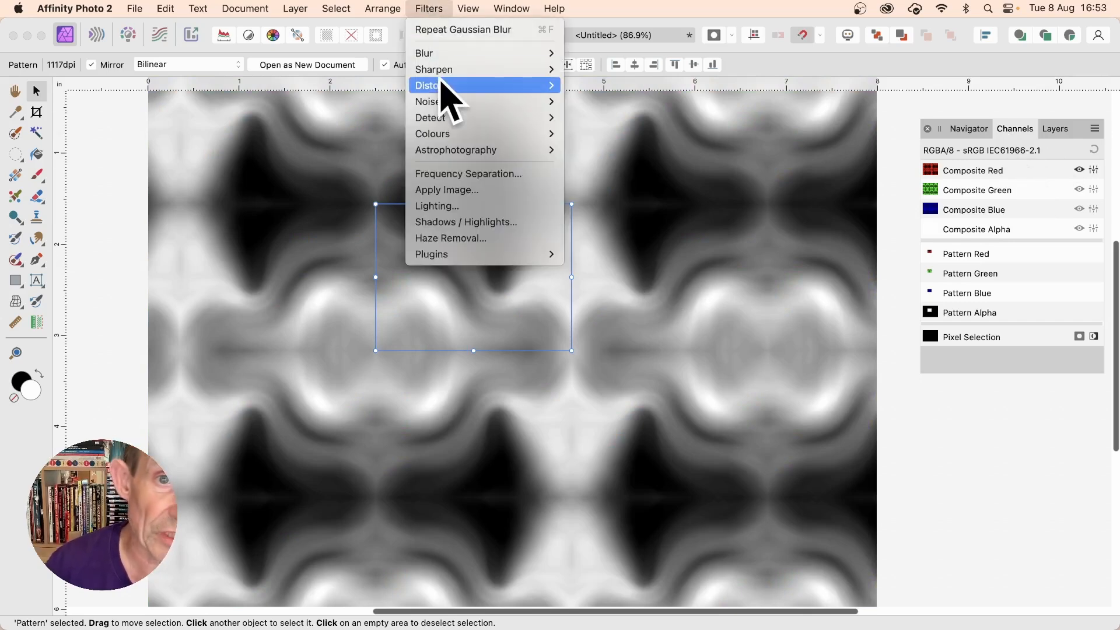
mouse_move(470, 86)
click(624, 88)
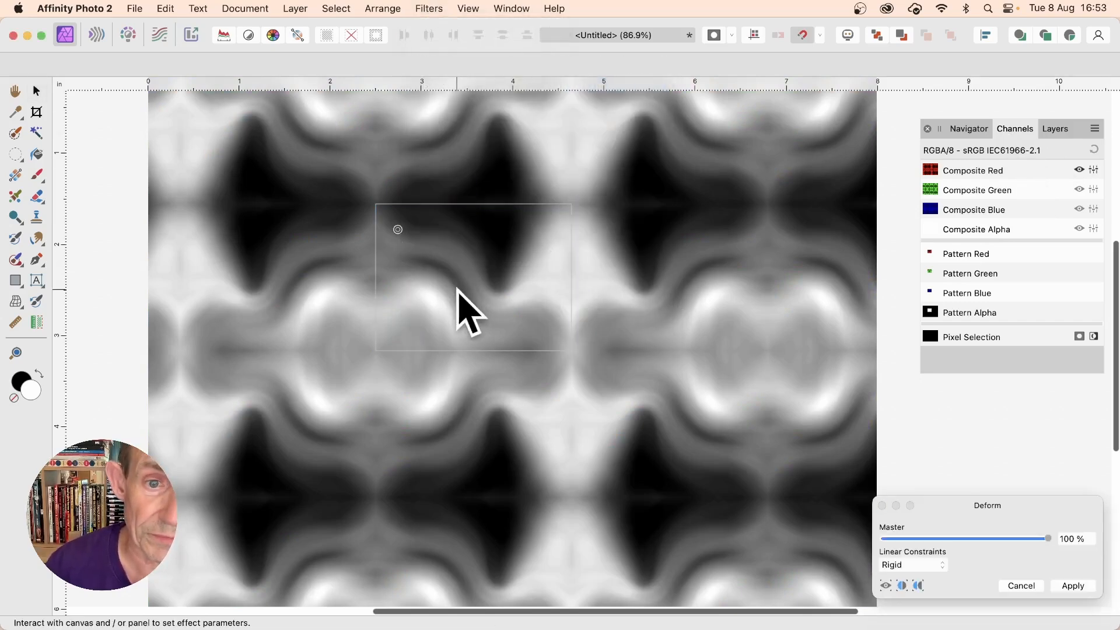
click(539, 241)
click(507, 316)
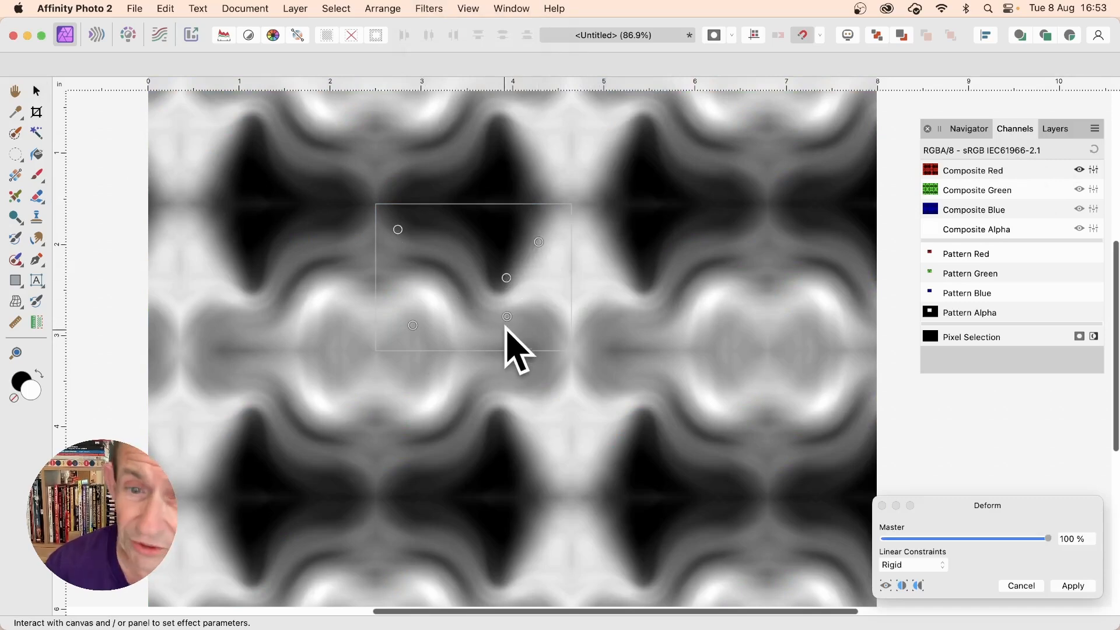
Pull the tile's lower-right handle diagonally far outside the tile and set the linear constraints to Similarity
drag(506, 317, 650, 426)
drag(978, 512, 636, 176)
click(560, 227)
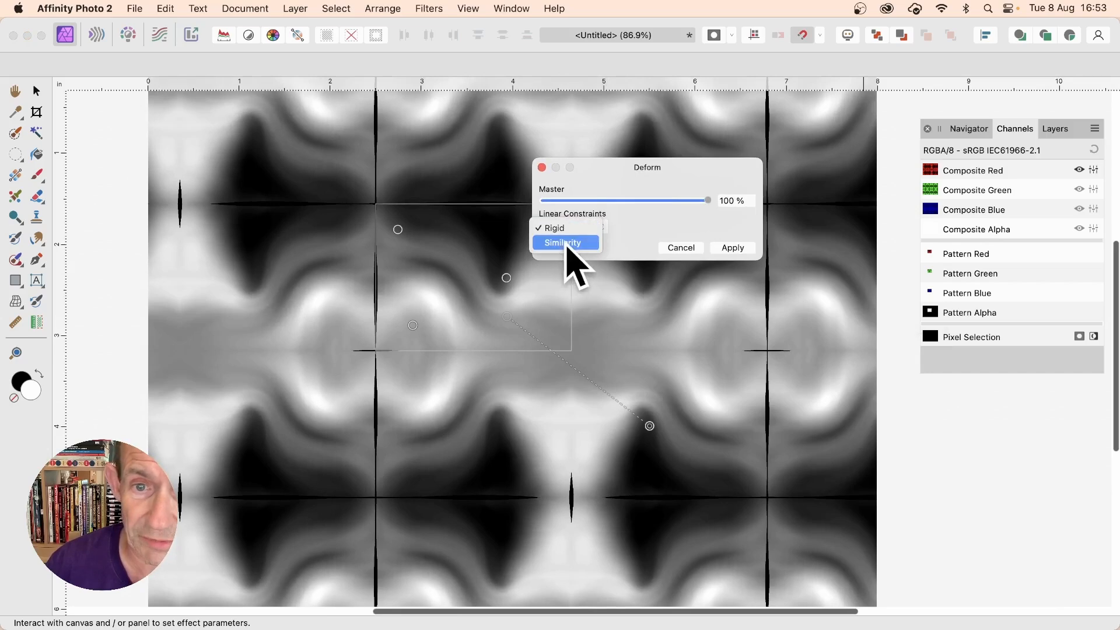
click(569, 250)
Add four more handles in the upper half of the tile, pull them in different directions and apply the red channel's deformation
click(458, 260)
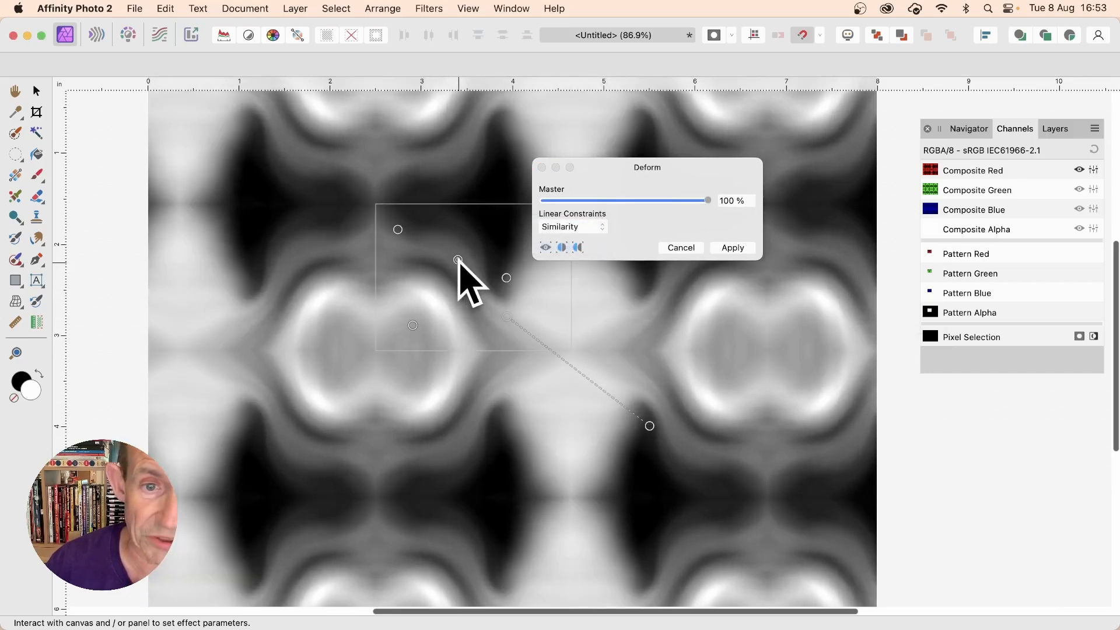
drag(458, 260, 424, 326)
click(412, 260)
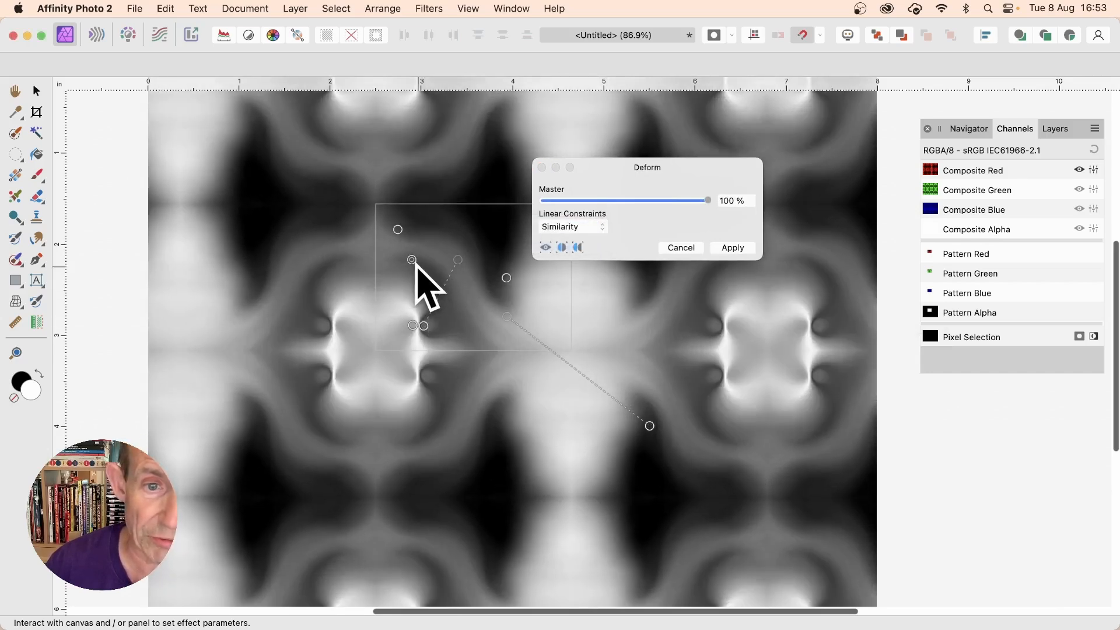
drag(419, 266, 506, 302)
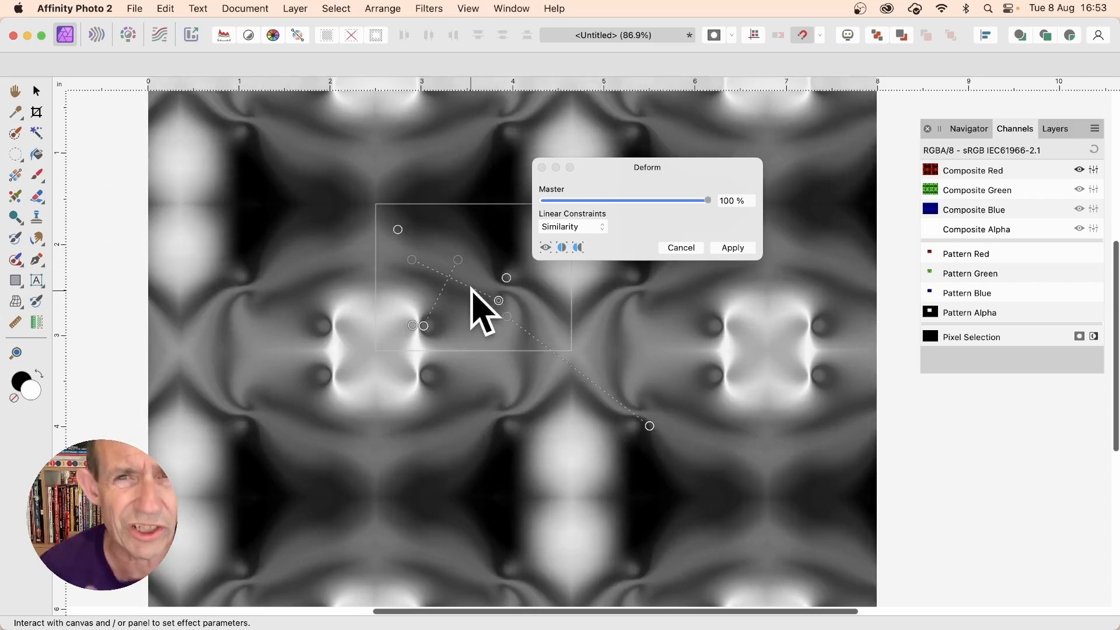
click(488, 239)
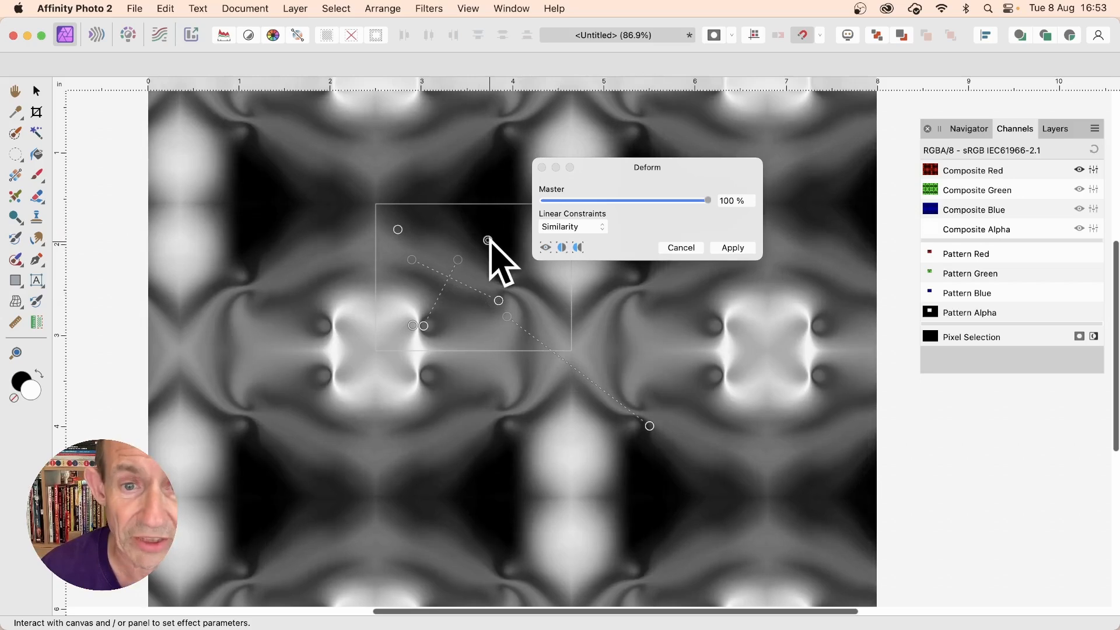
drag(488, 239, 434, 281)
click(444, 230)
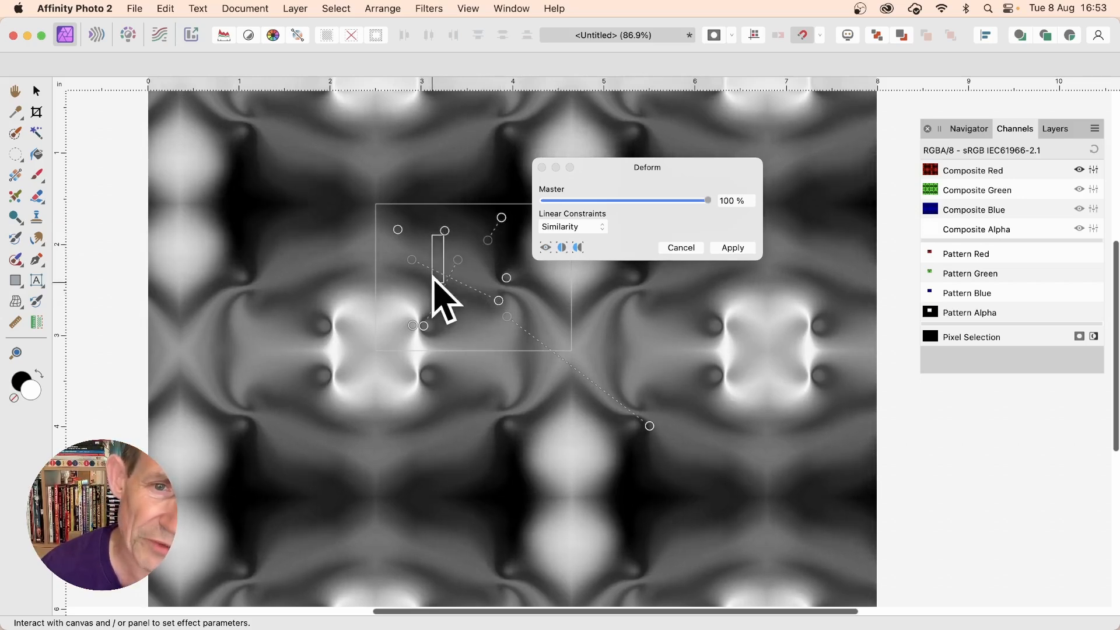
drag(447, 233, 414, 291)
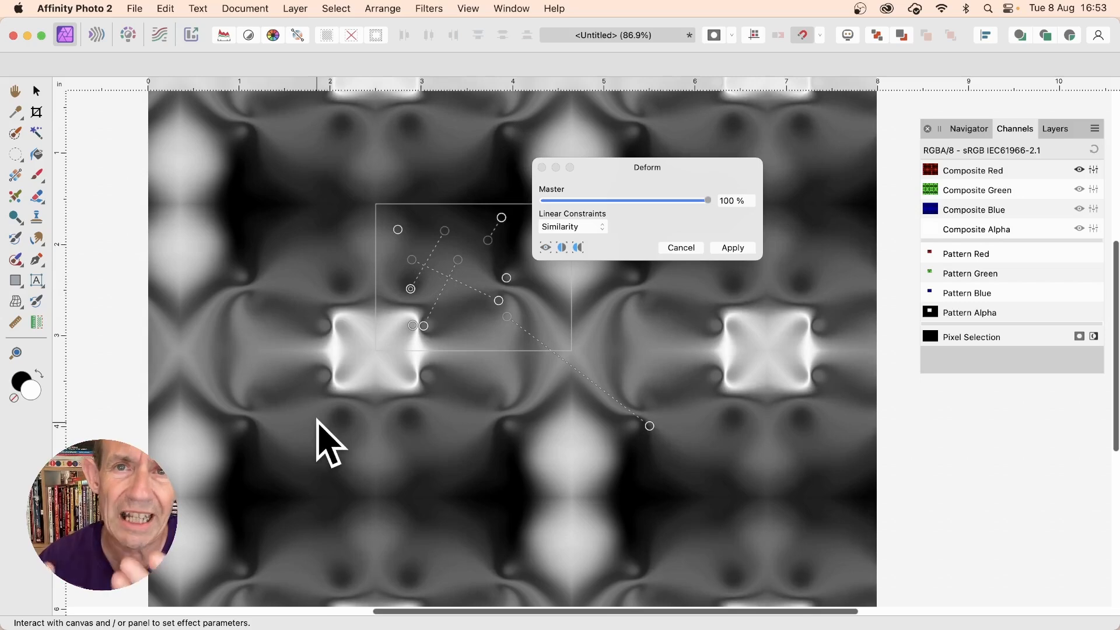
click(725, 247)
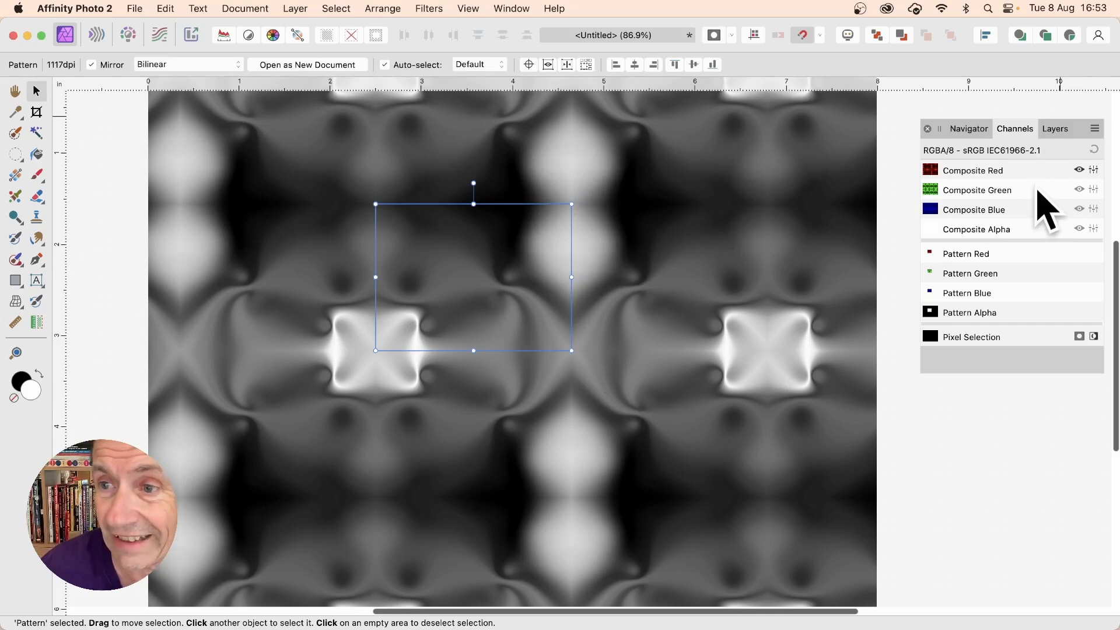
Isolate the composite green channel, rotate the pattern tile about 60° clockwise and scale it down
click(1018, 190)
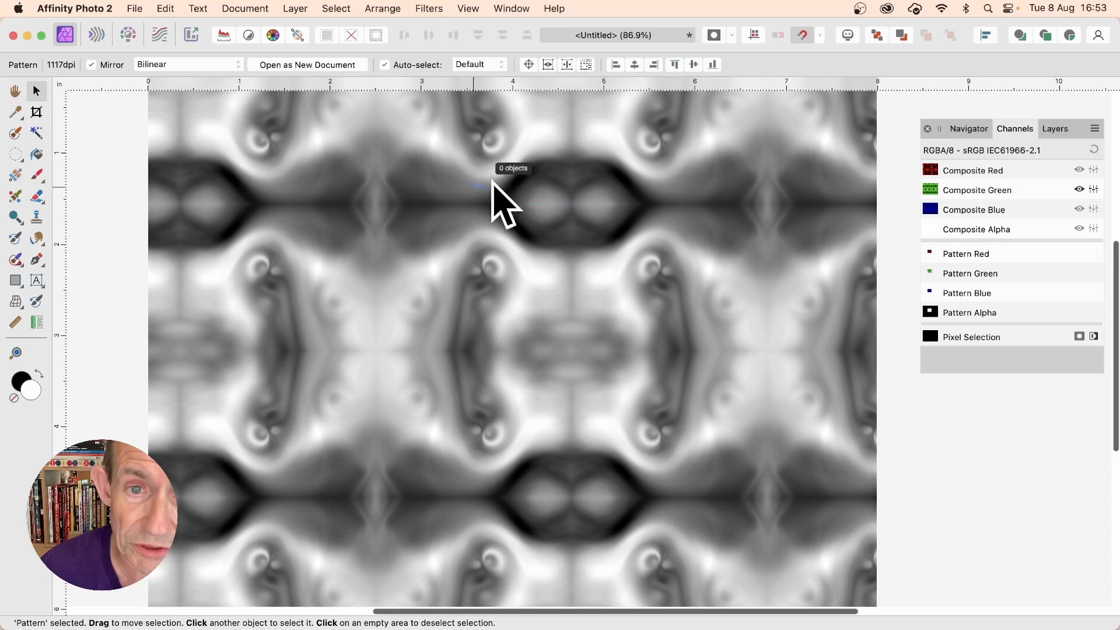
drag(472, 186, 598, 213)
drag(491, 157, 478, 269)
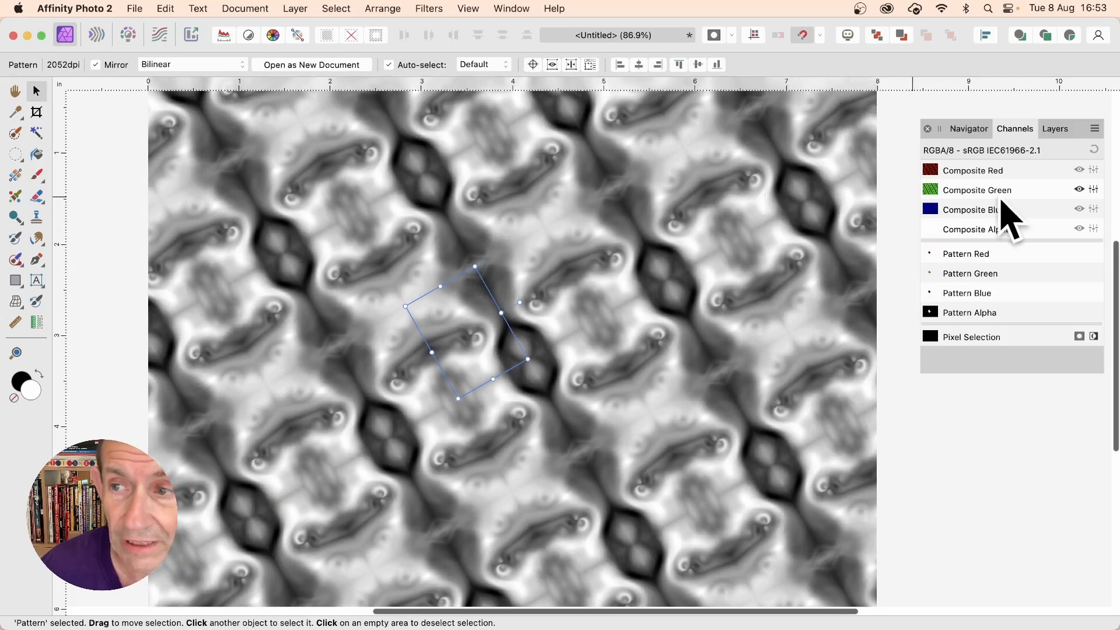
Start a Deform filter on the green channel and set its linear constraints to Similarity
click(429, 9)
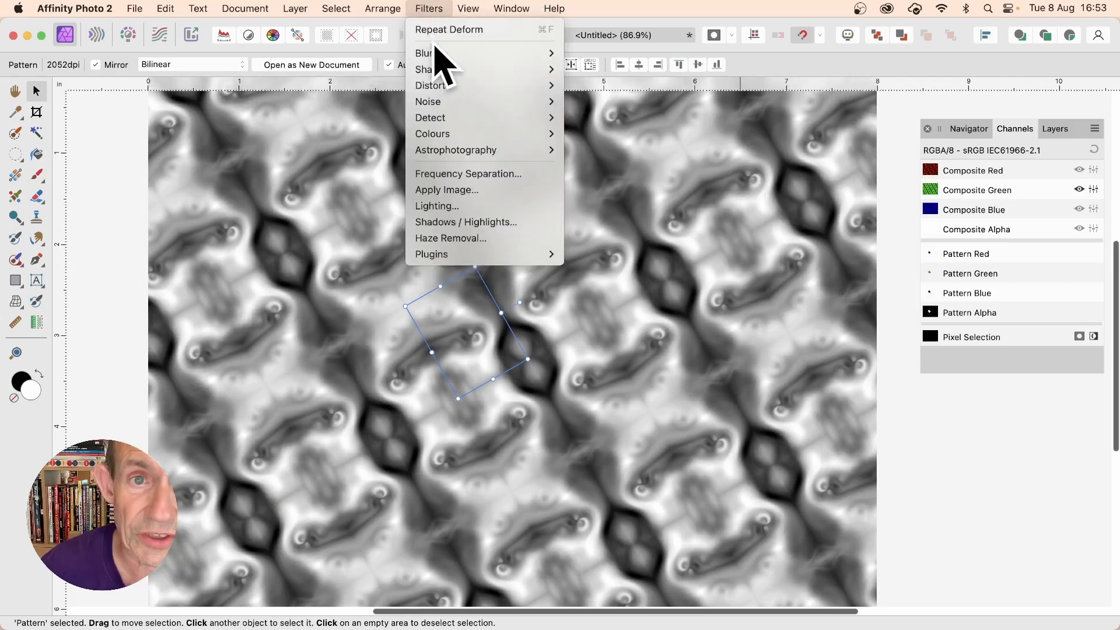
mouse_move(446, 85)
click(612, 105)
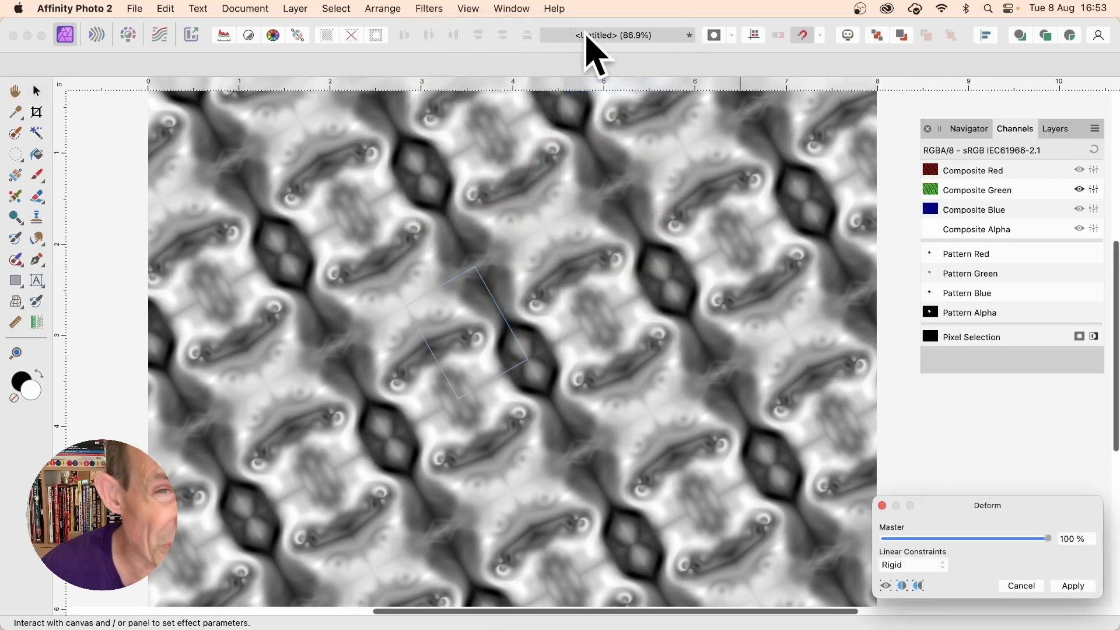
drag(986, 512, 654, 193)
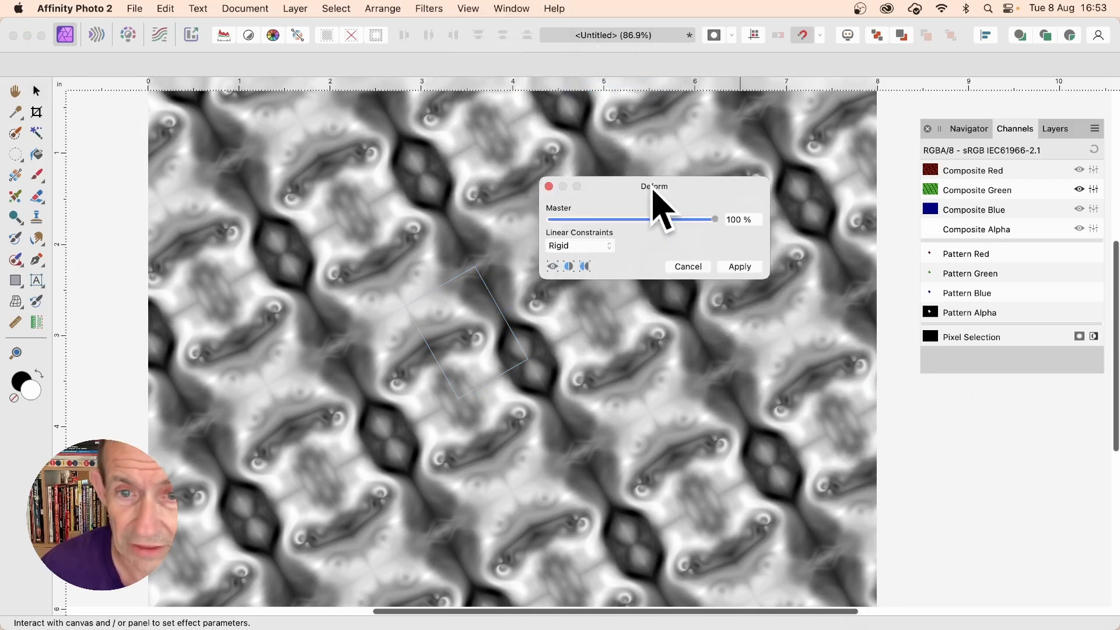
click(578, 246)
click(578, 260)
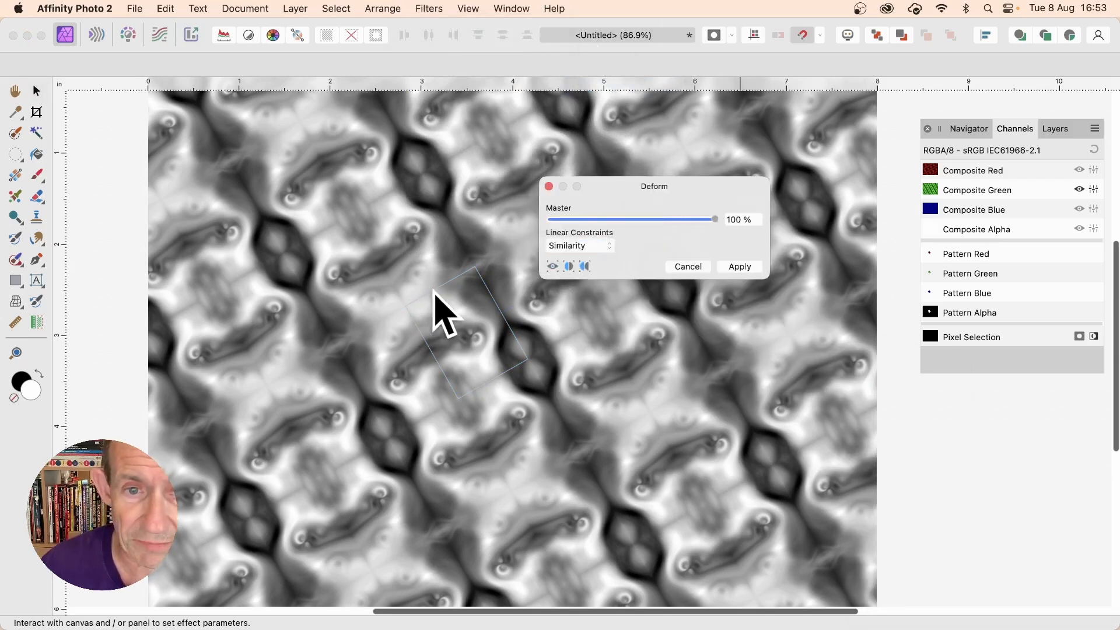
Place six deform handles around the rotated tile, including one just below and to the right of it
click(407, 307)
click(444, 274)
click(492, 297)
click(501, 352)
click(443, 402)
click(535, 435)
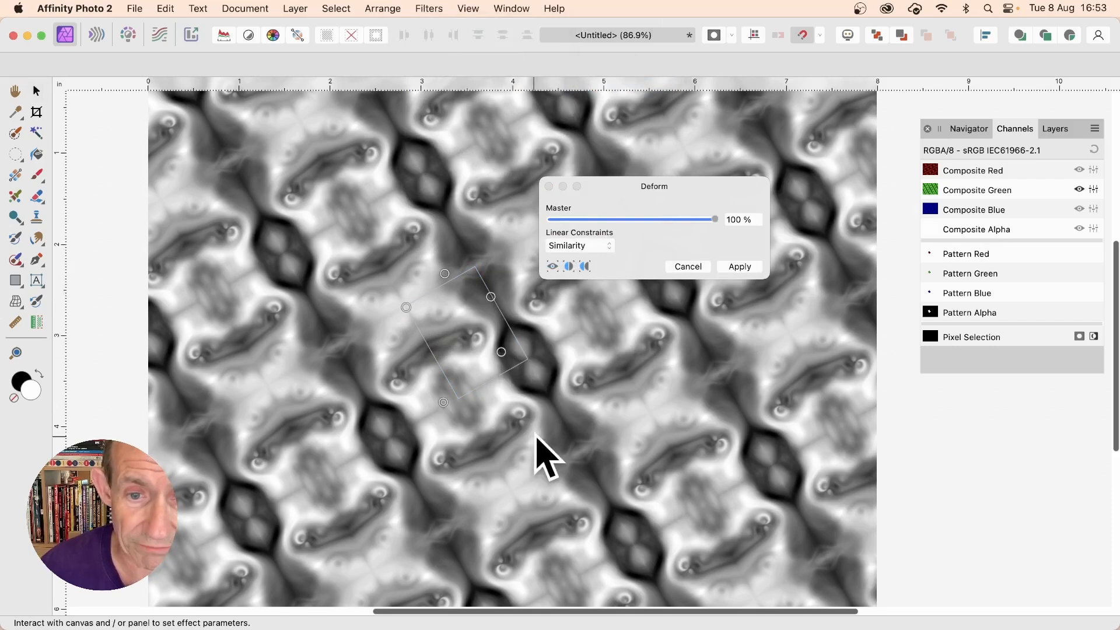
Pull the handle near the tile's lower-right corner far down, then add three handles and pull them outward to the right, up and left
drag(501, 352, 527, 533)
drag(488, 362, 557, 387)
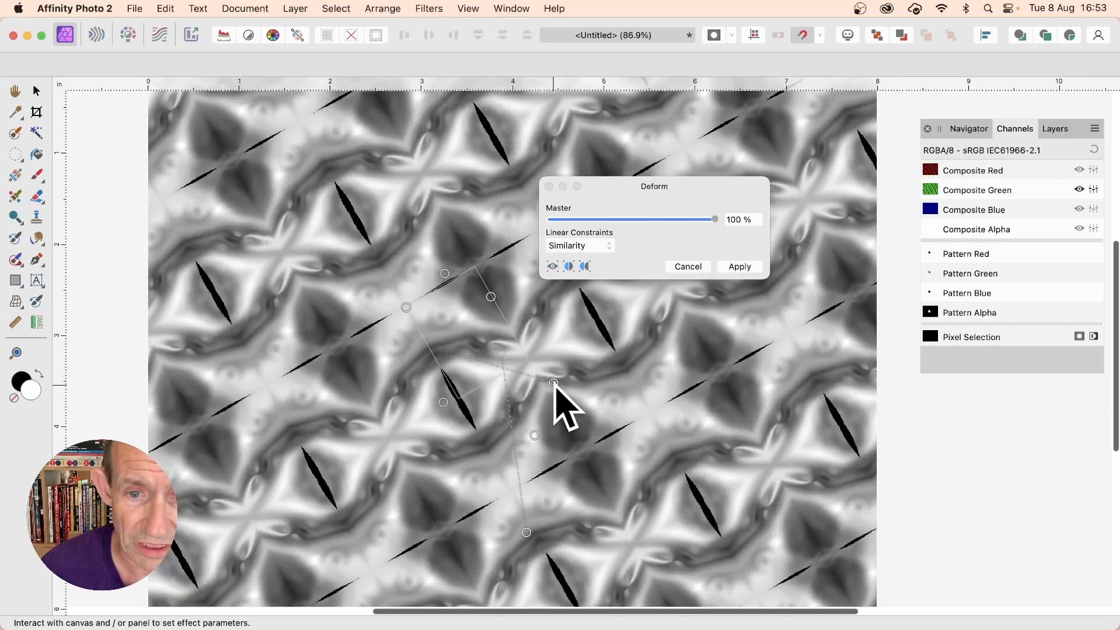
click(474, 314)
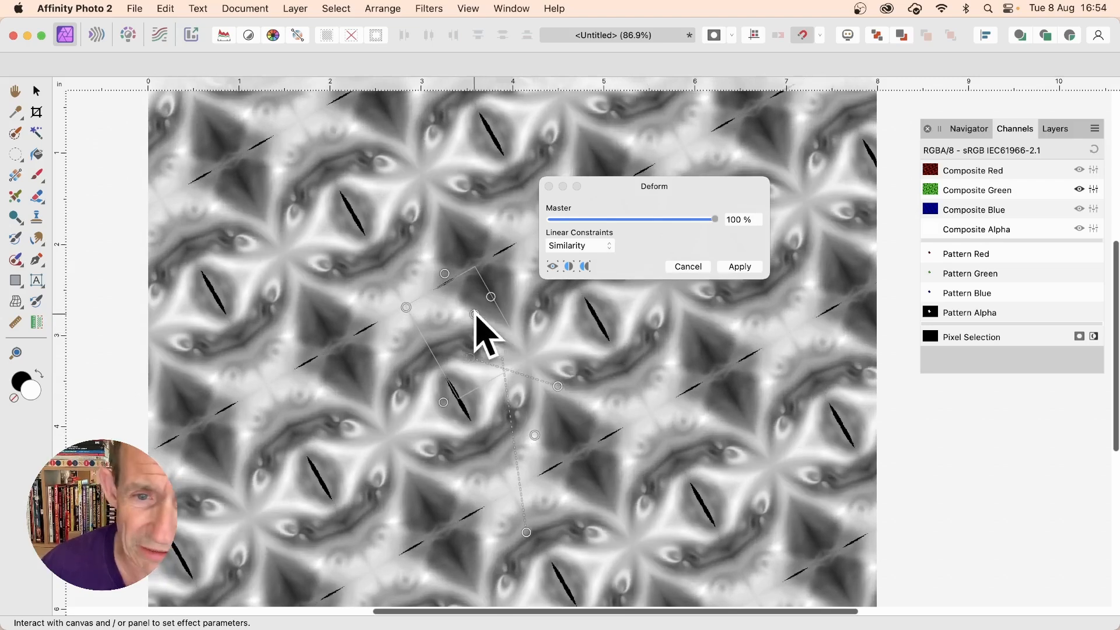
drag(474, 314, 484, 186)
click(433, 308)
drag(433, 309, 335, 285)
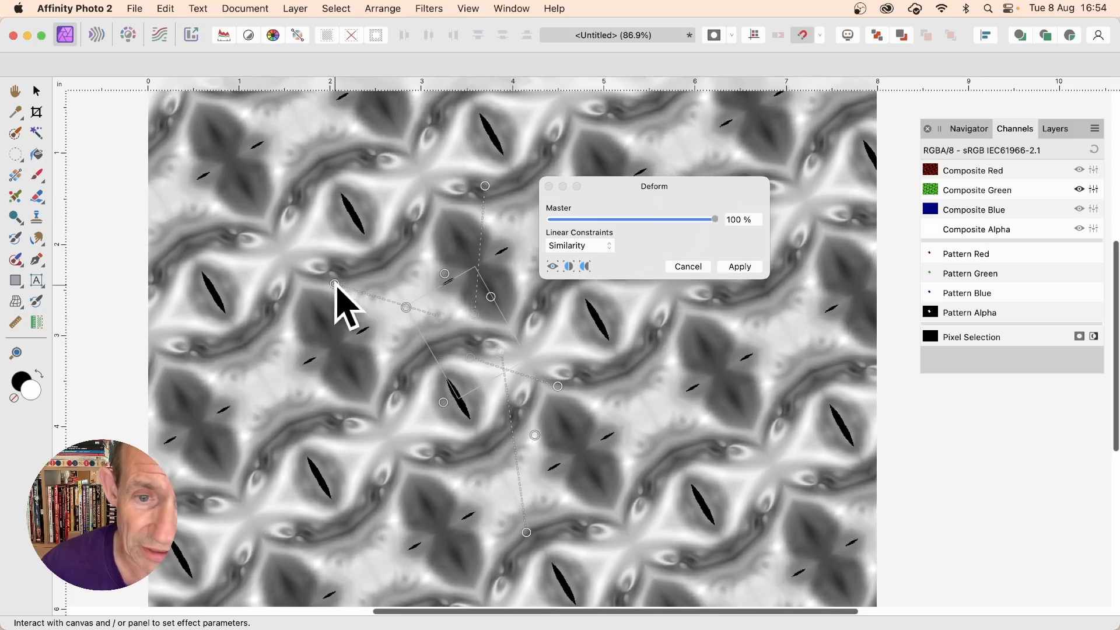
Add three deform handles, pull one down, one far left and one slightly up, and apply the deformation to the green channel
drag(463, 358, 448, 432)
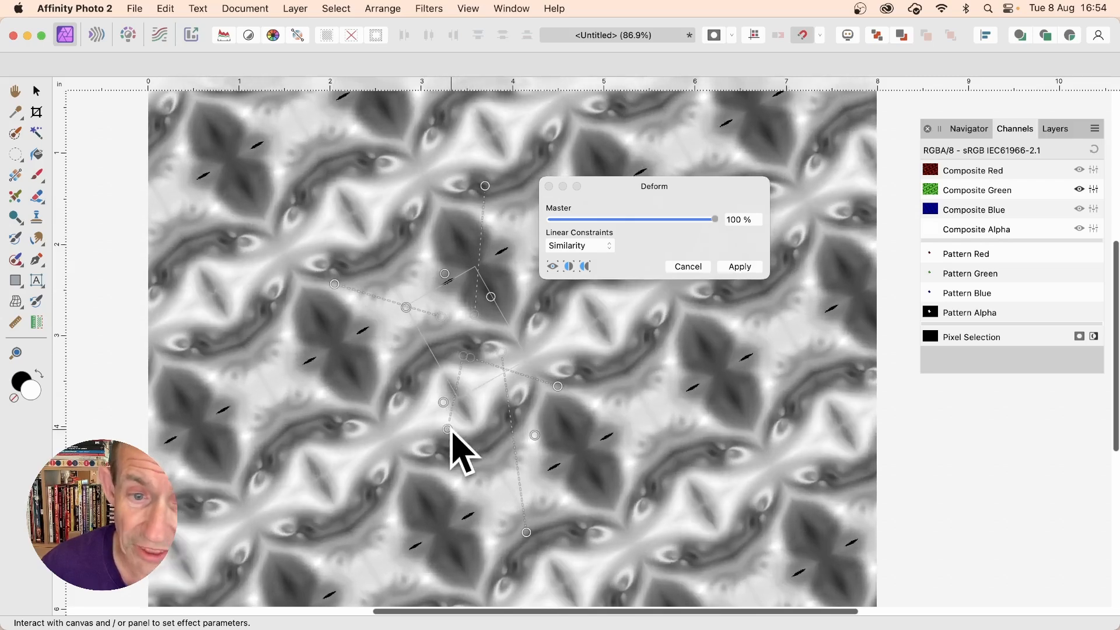
drag(442, 352, 333, 315)
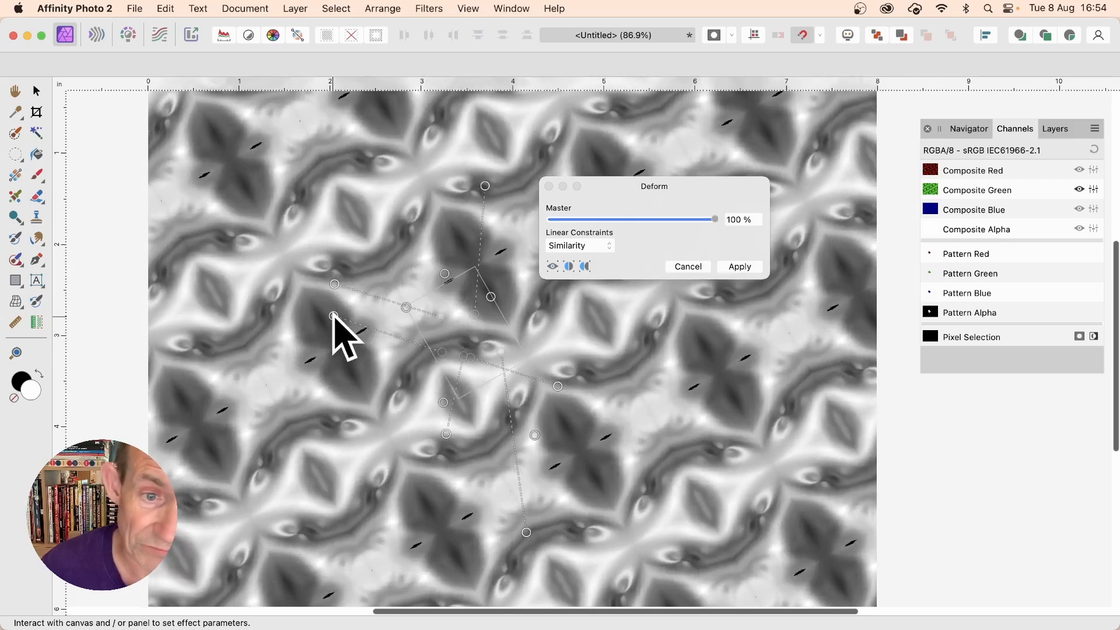
drag(446, 302, 446, 286)
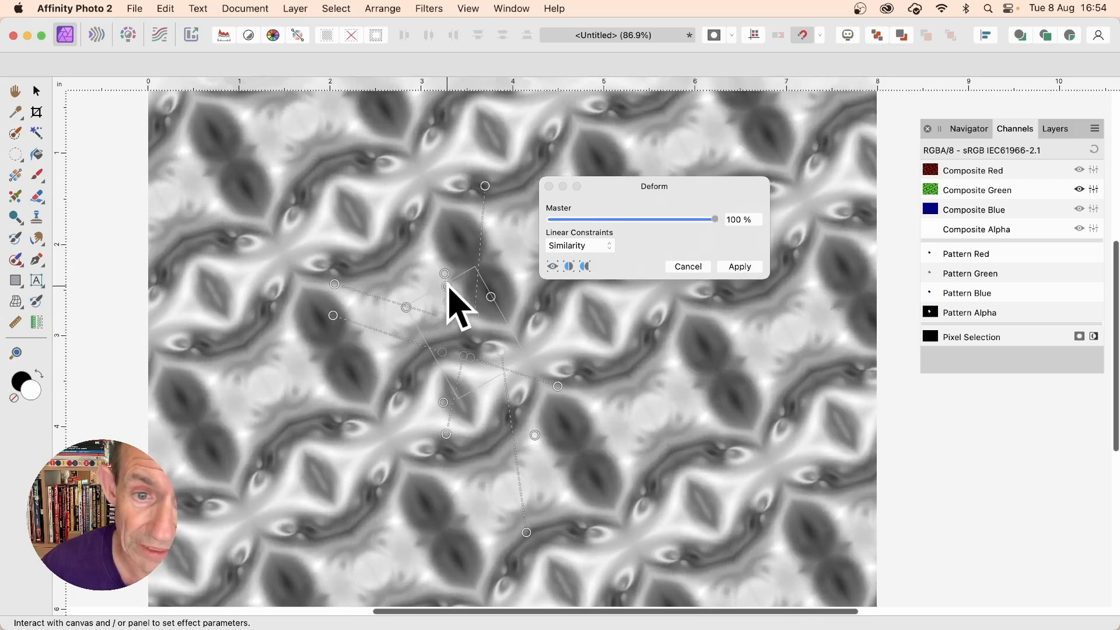
click(740, 268)
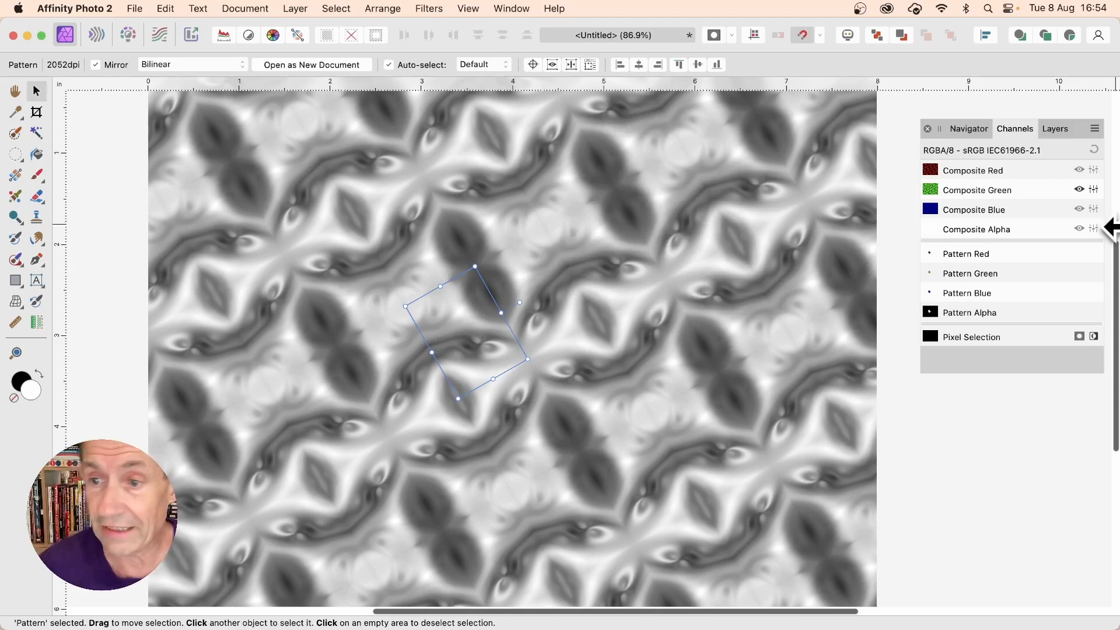
Isolate the composite blue channel, enlarge the pattern tile to about 1359 dpi and rotate it about 73° clockwise
click(1007, 211)
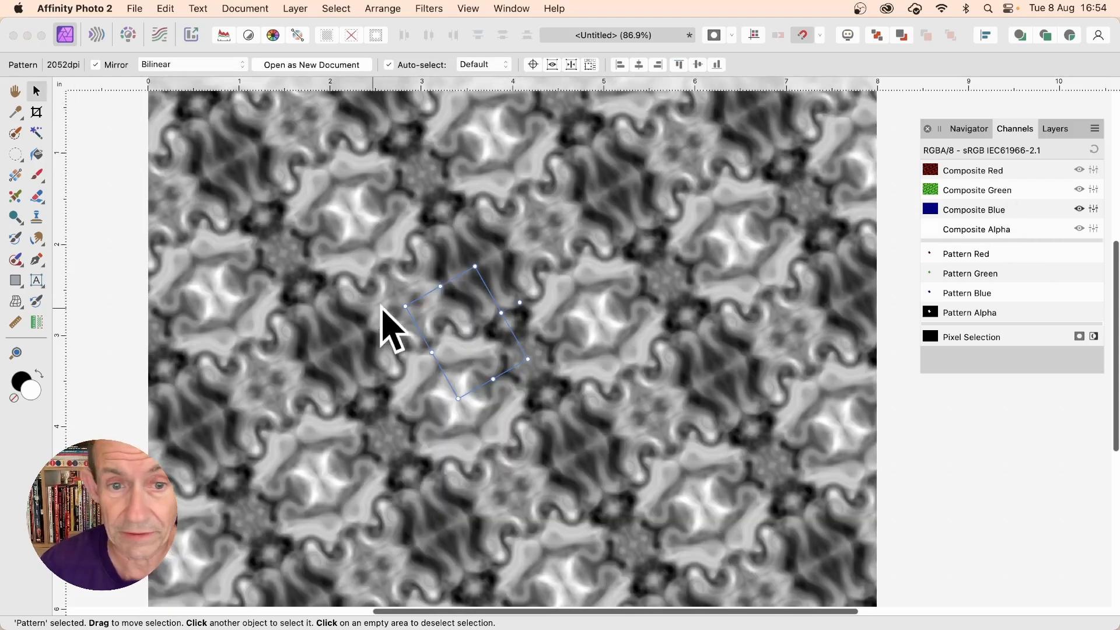
drag(475, 266, 511, 185)
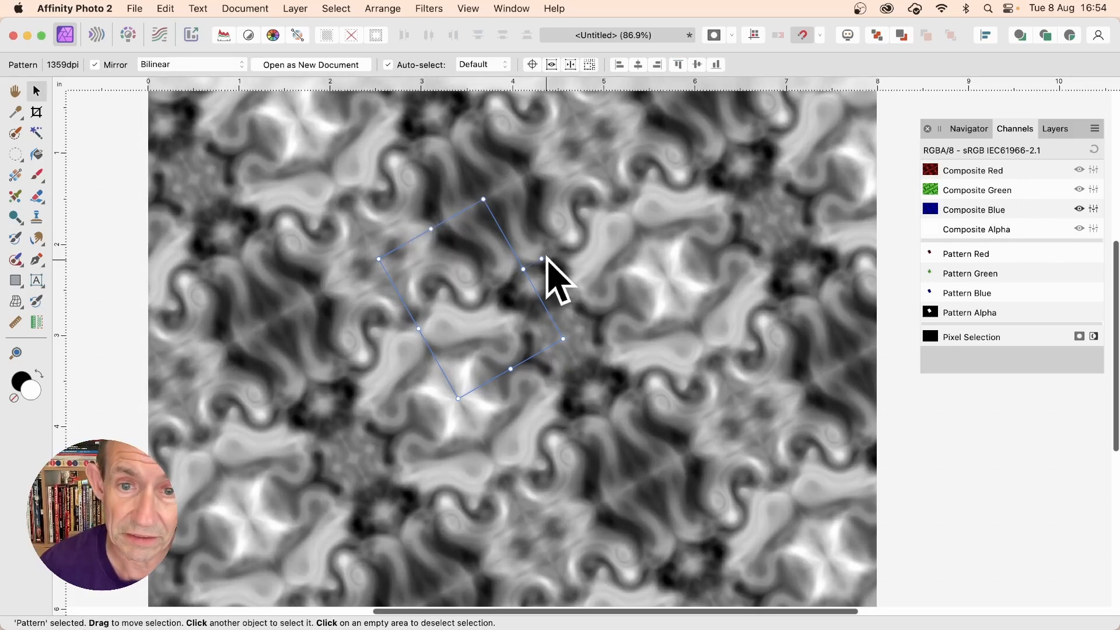
drag(541, 258, 532, 354)
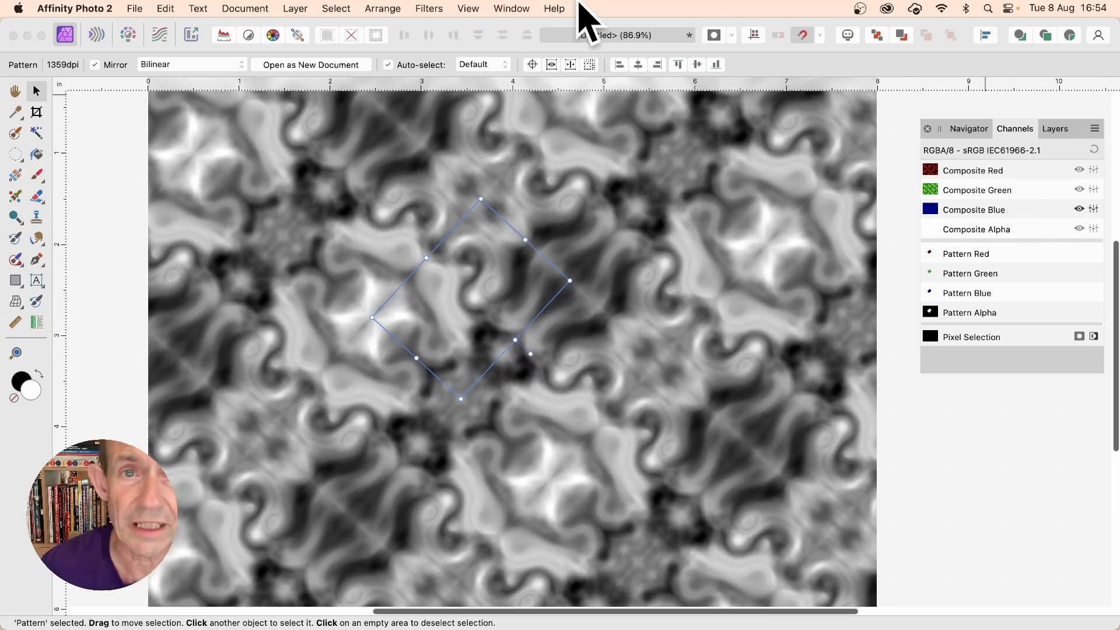
Apply a Mirror filter with 6 mirrors to the blue channel, placing the mirror centre near the tile's lower-right edge
click(434, 8)
mouse_move(452, 86)
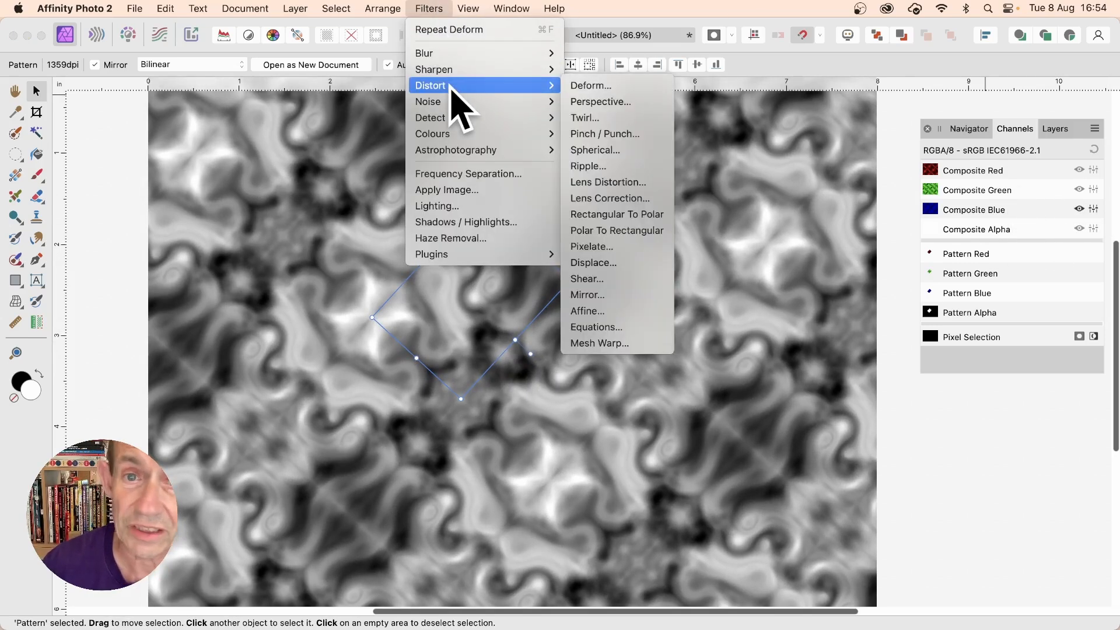
click(610, 297)
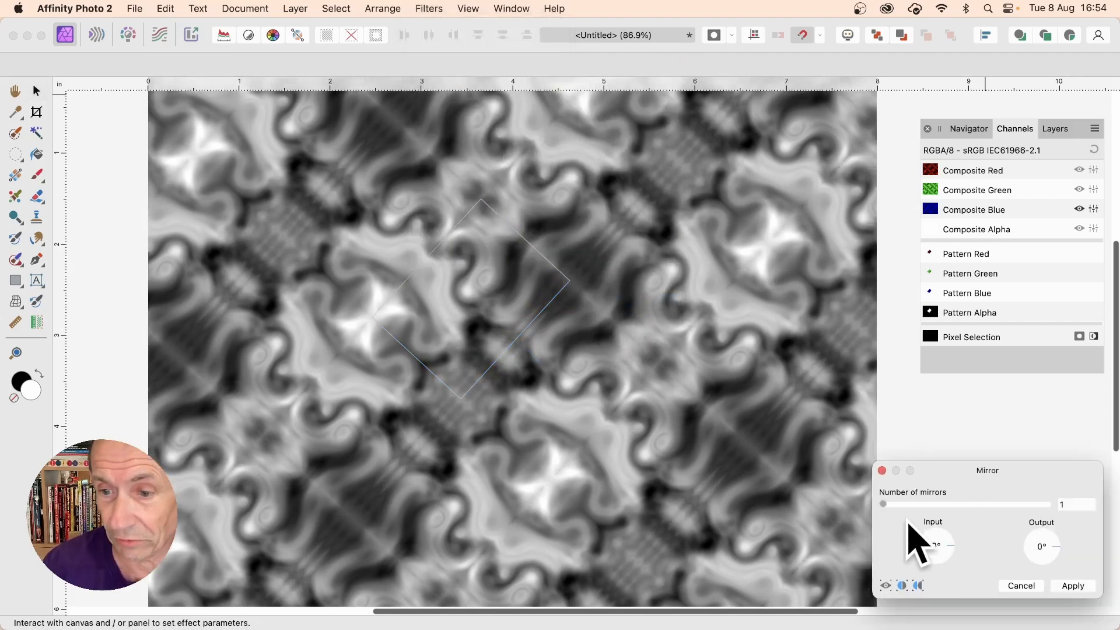
drag(899, 504, 927, 504)
drag(520, 355, 533, 375)
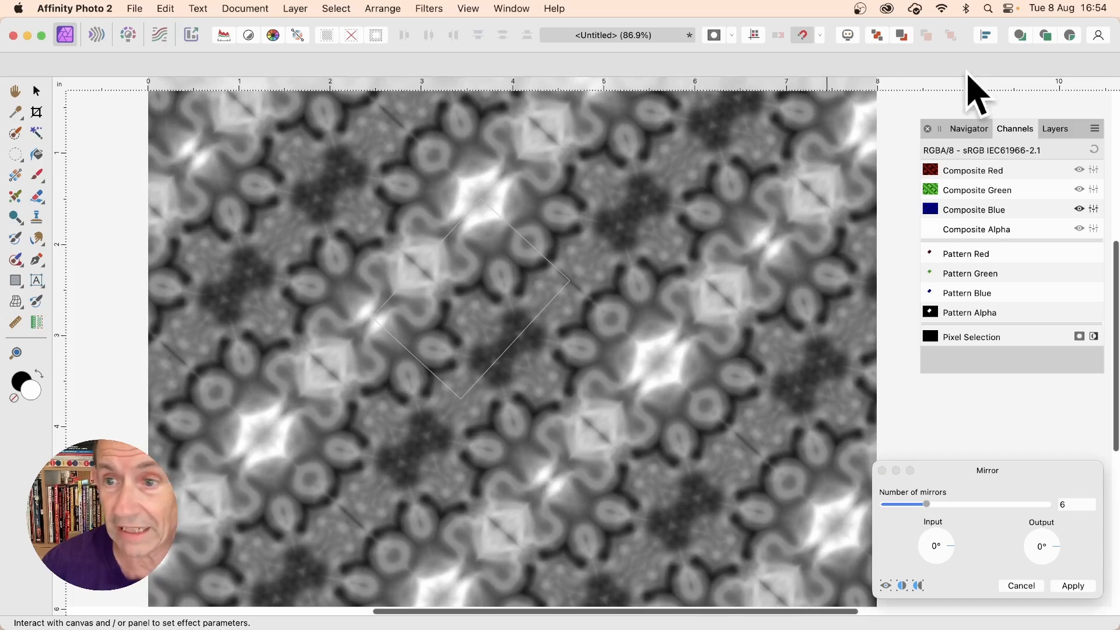
click(1074, 586)
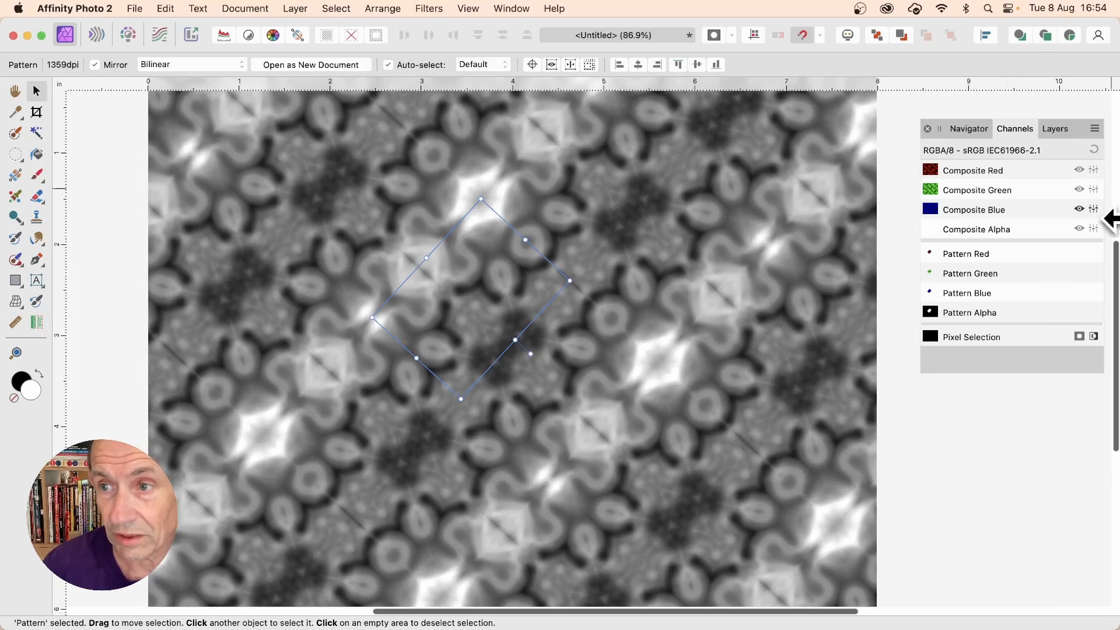
Reset the channels to show the full-colour pattern and undo the blue channel's Mirror filter
click(1094, 149)
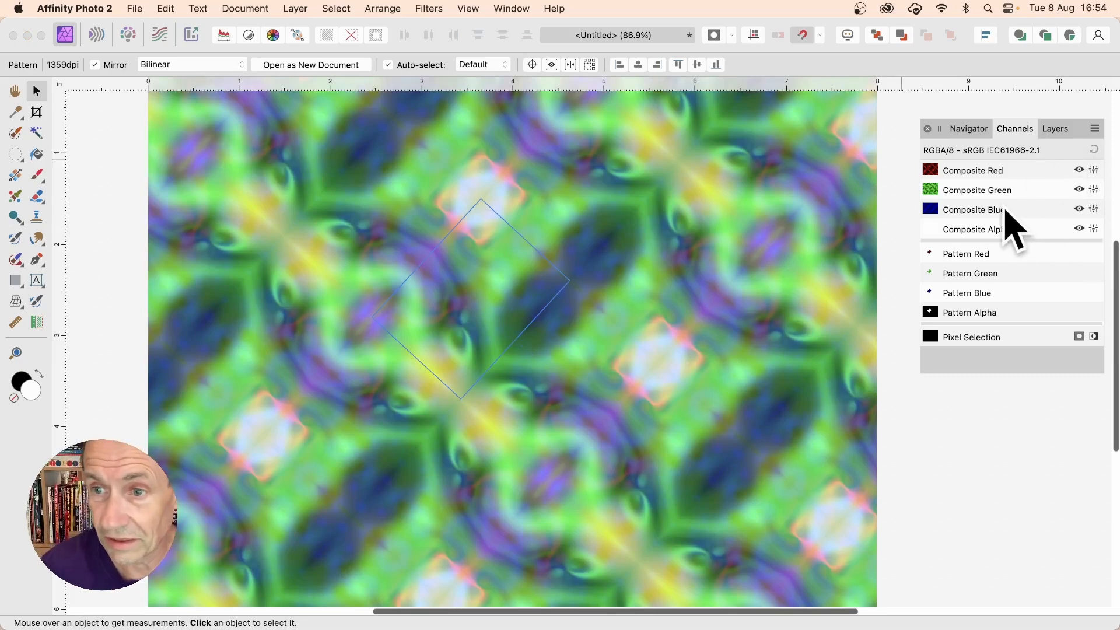
key(super+z)
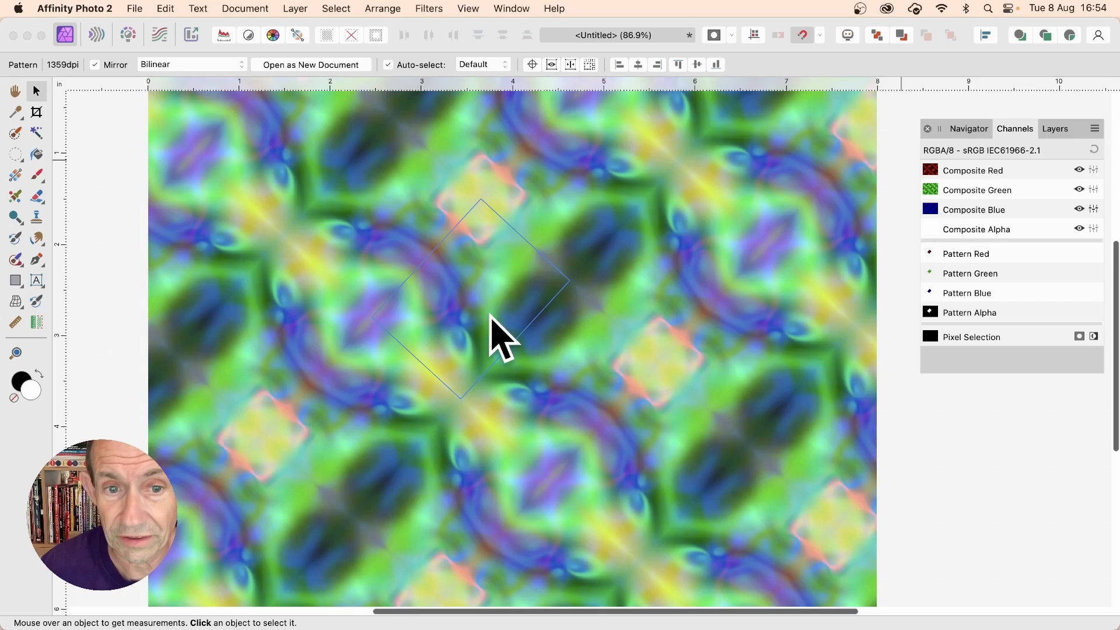
click(497, 289)
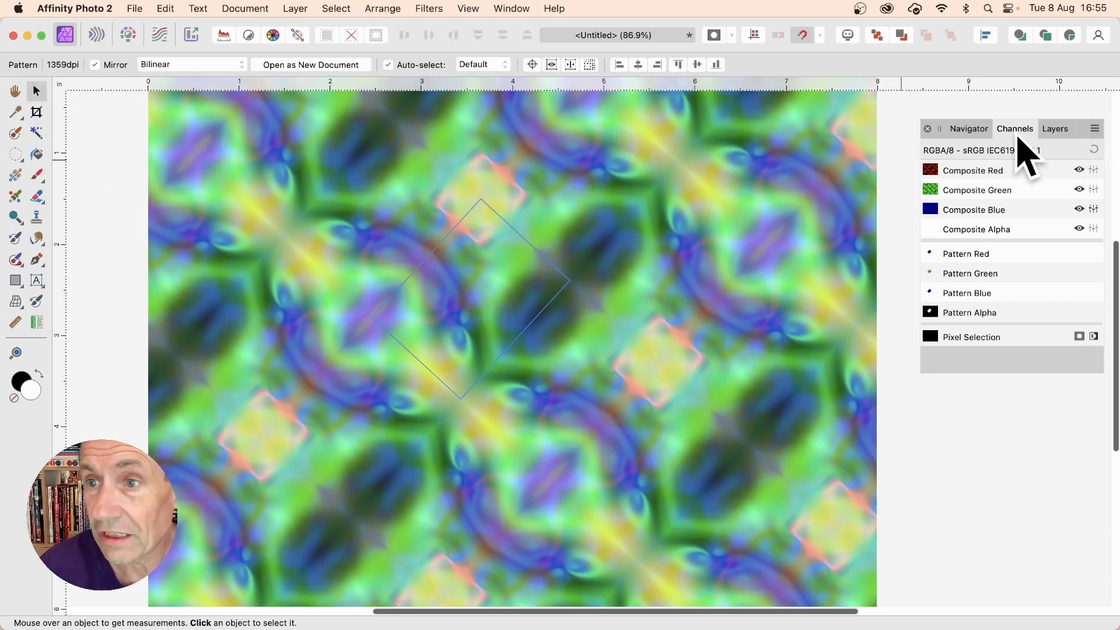
Select the full-colour Pattern layer, shift its tile right and slightly down, and enlarge it to about 1163 dpi
click(1067, 131)
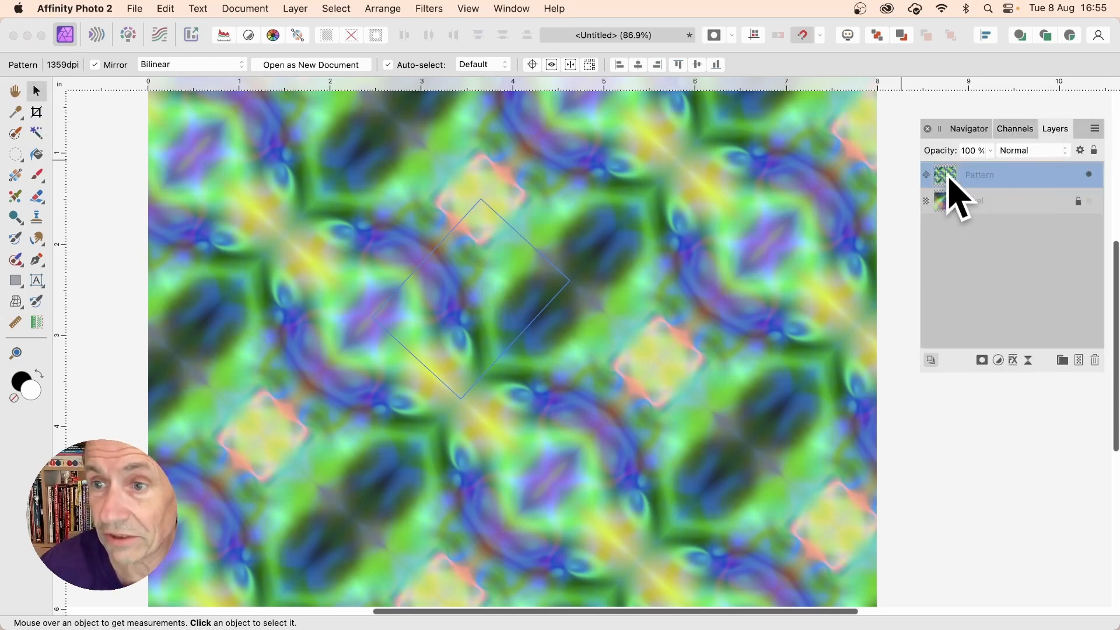
click(495, 322)
drag(479, 290, 544, 308)
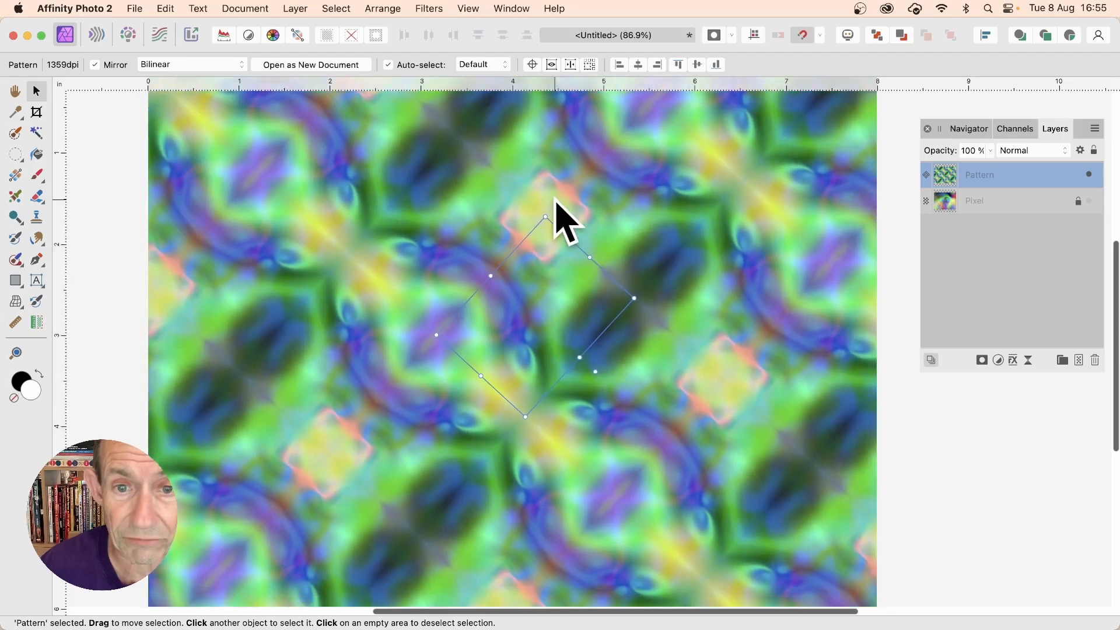
drag(544, 218, 549, 183)
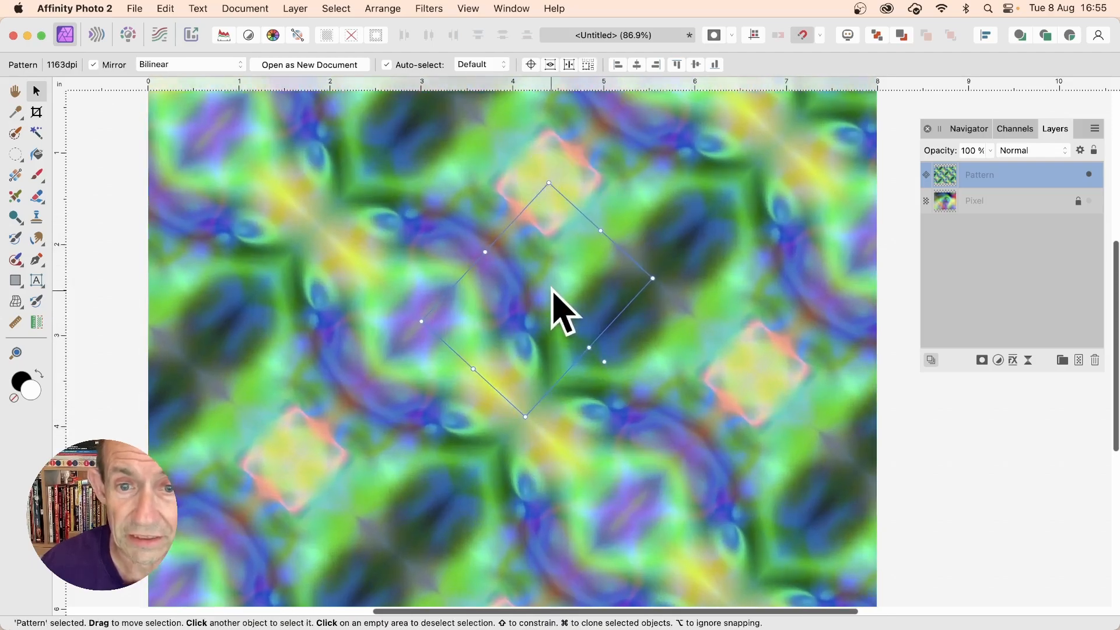
Shear the pattern tile into a slanted parallelogram and rotate it about 95° clockwise
drag(503, 210, 580, 270)
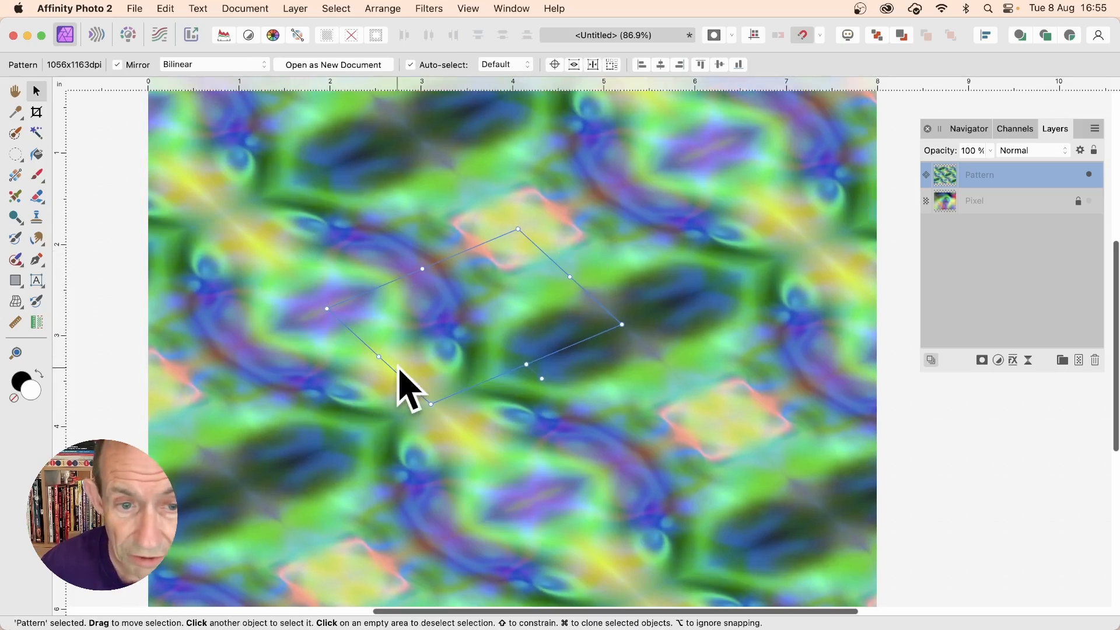
drag(542, 379, 376, 396)
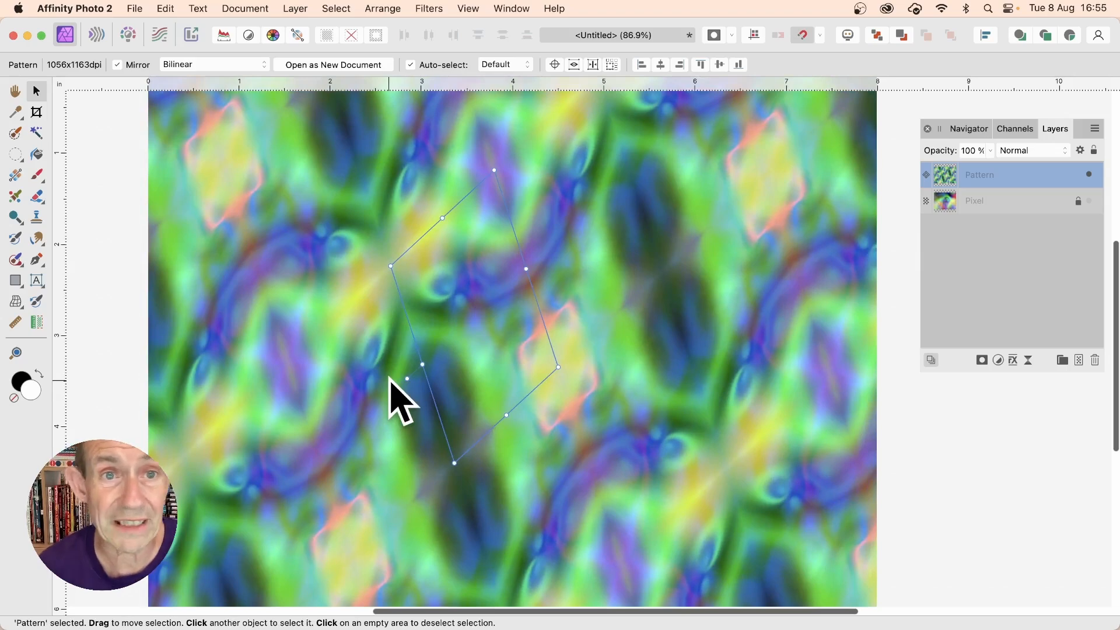
Apply a Deform filter to the full-colour pattern and scale its tile down to about 2392 x 2633 dpi
click(429, 8)
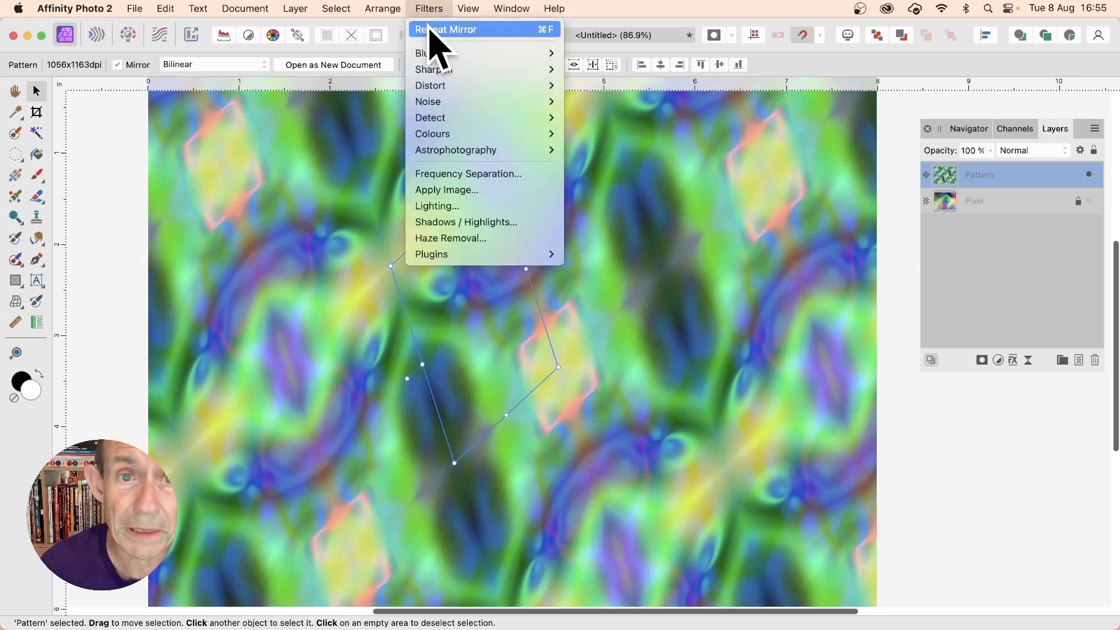
mouse_move(539, 86)
click(610, 86)
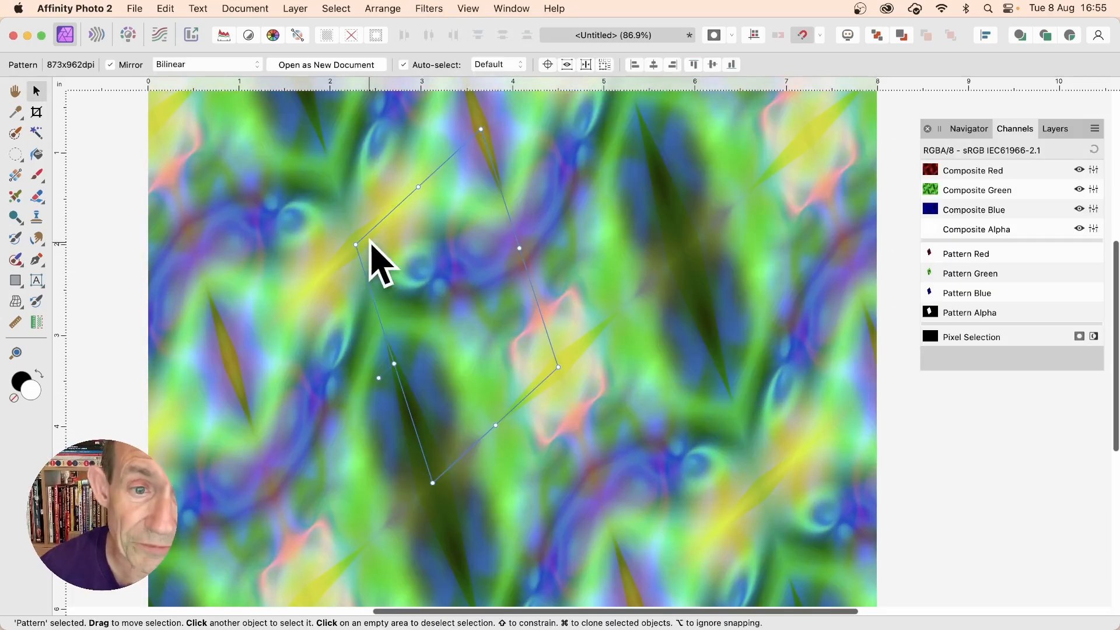
drag(356, 245, 479, 327)
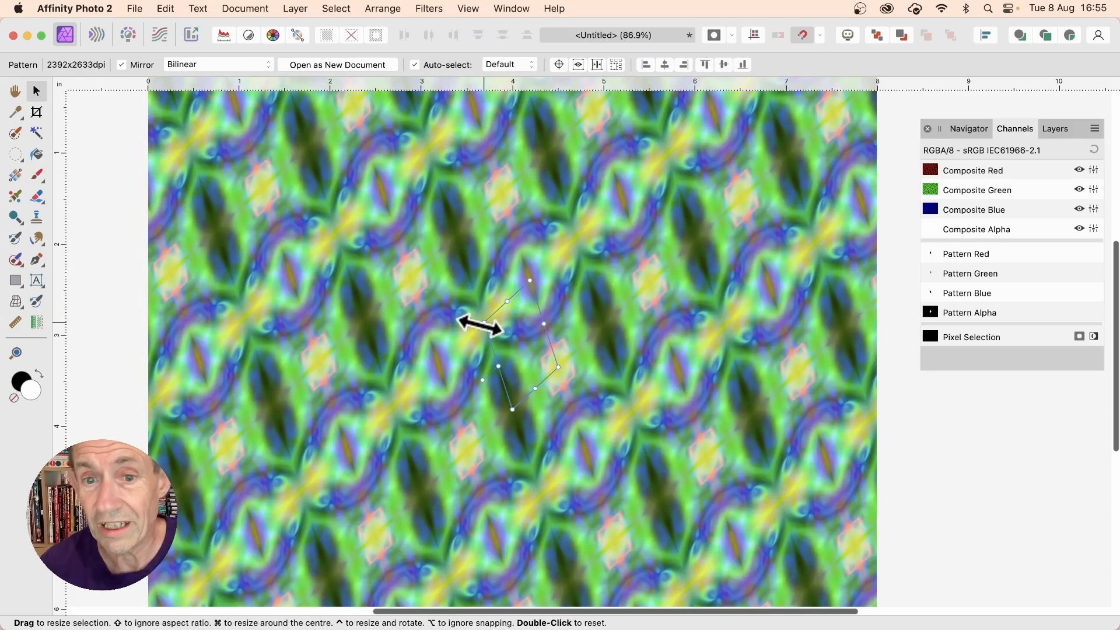